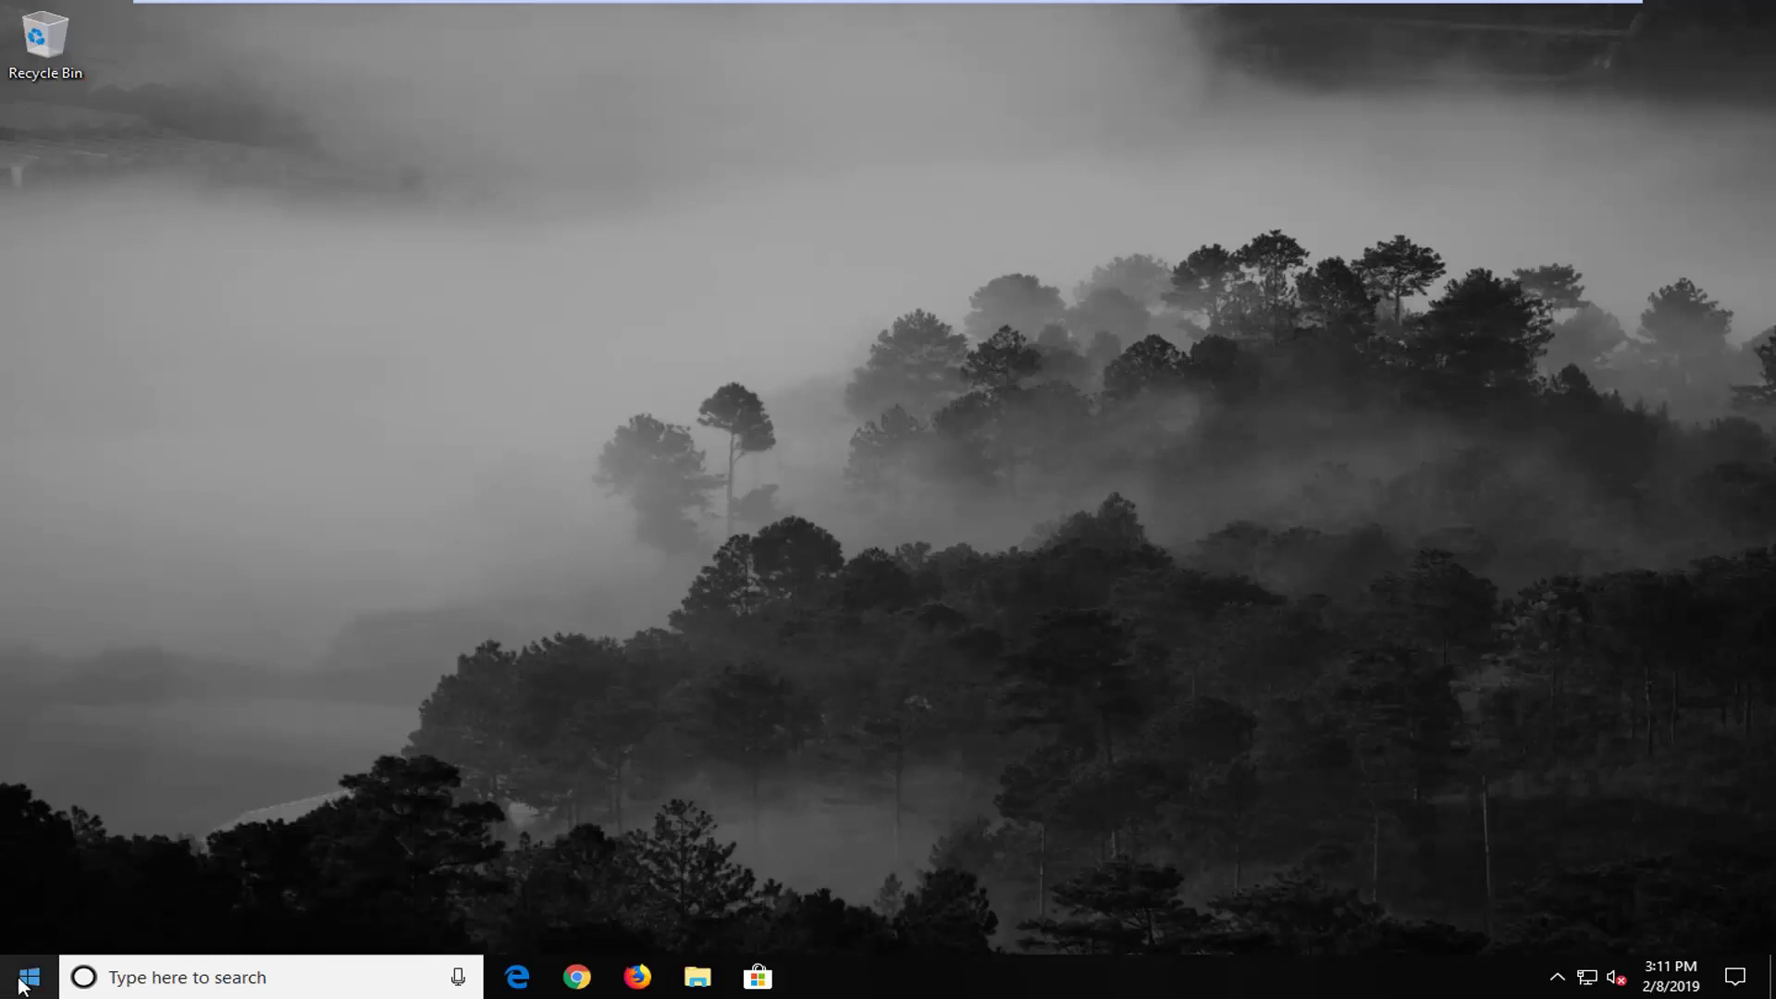
Search Start for regedit and run Registry Editor as administrator, approving the UAC prompt
left_click(29, 977)
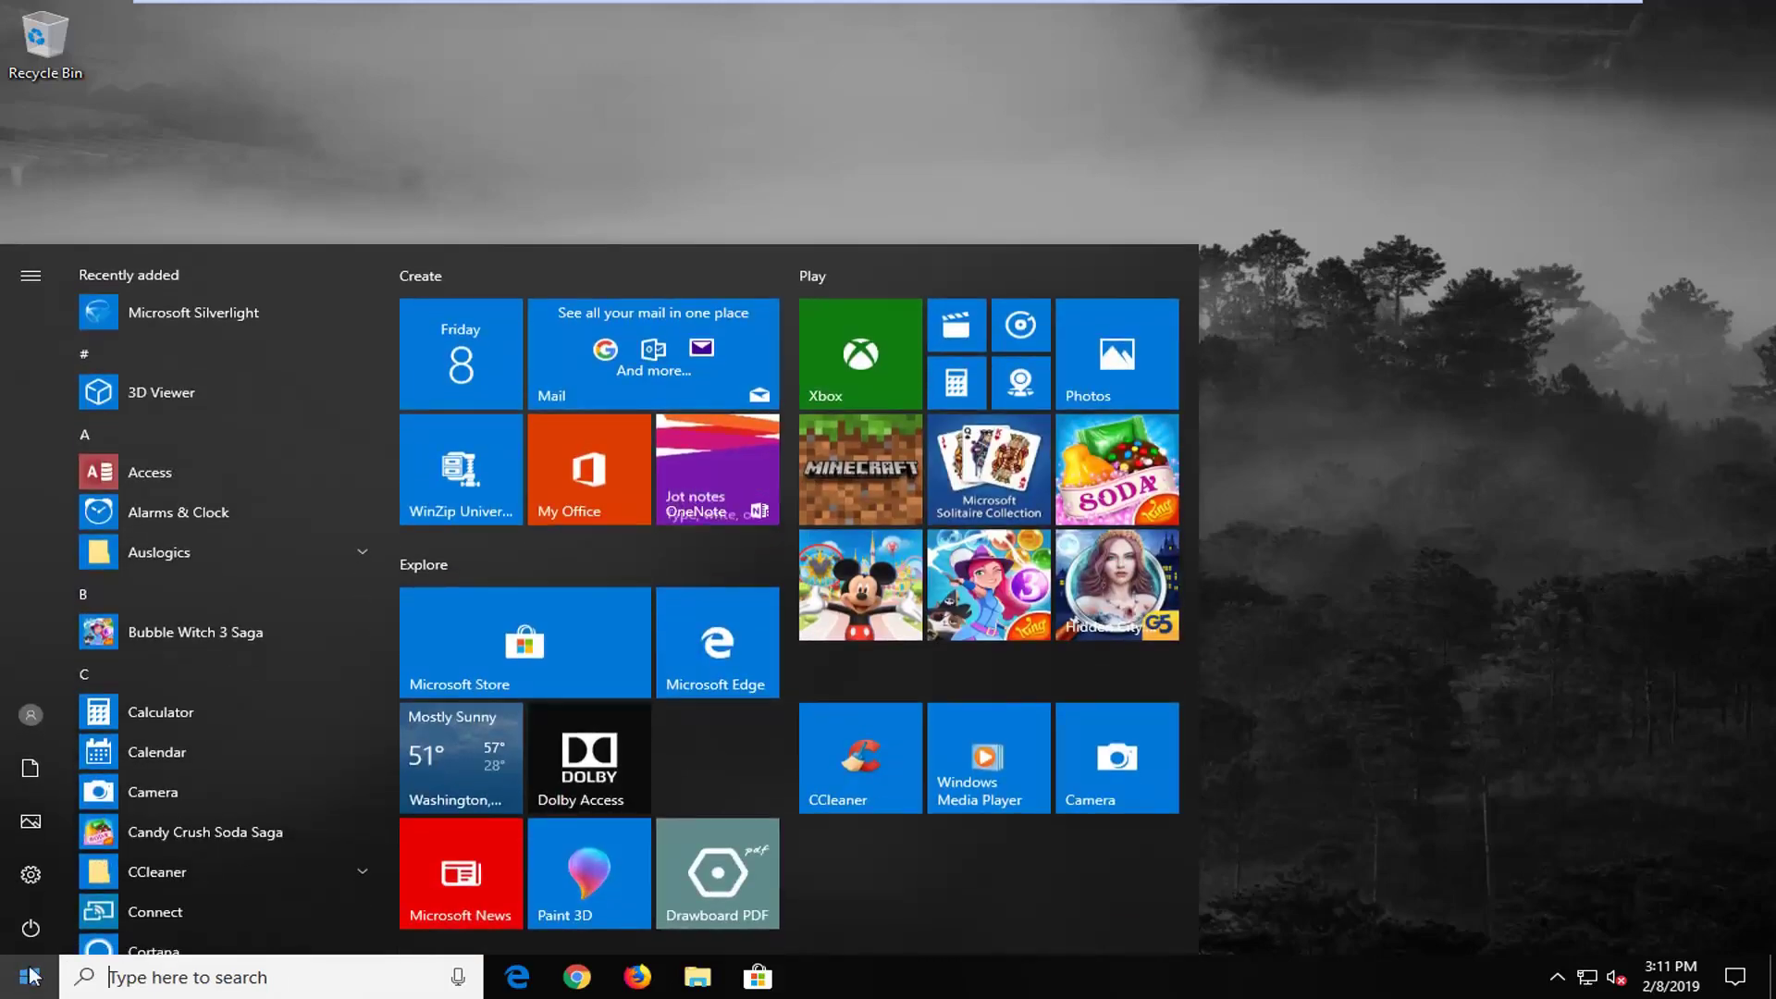
type("regedit")
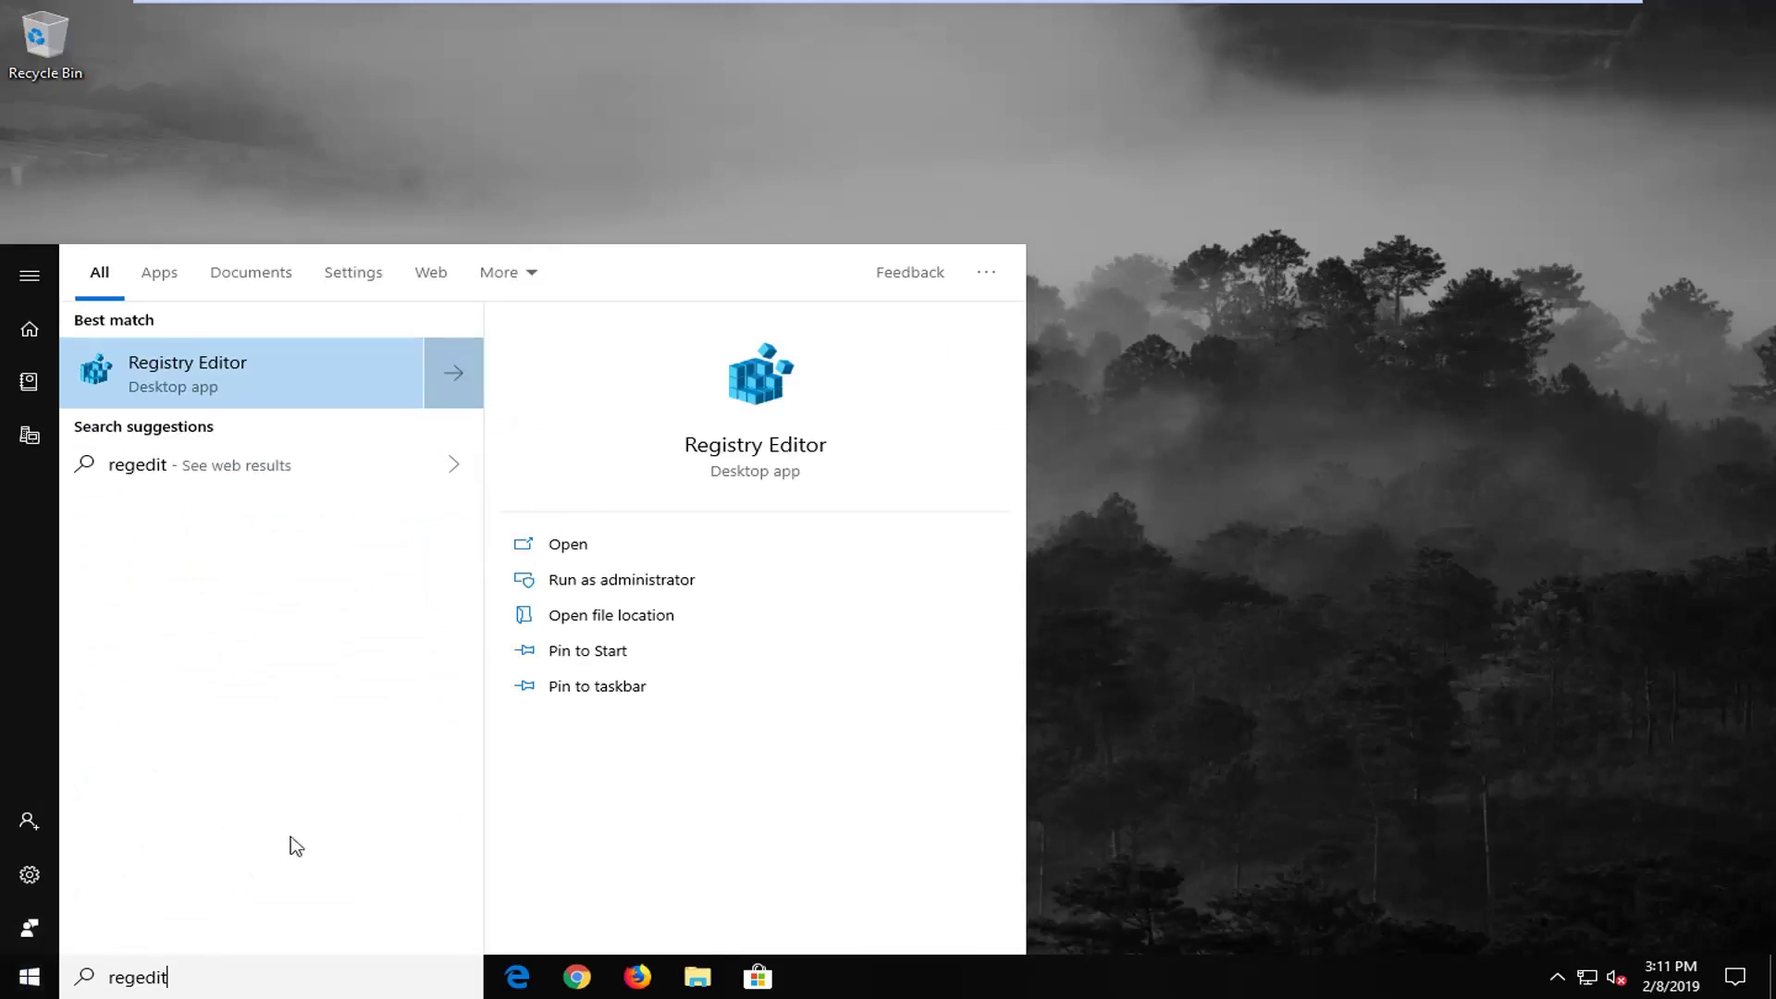
right_click(317, 373)
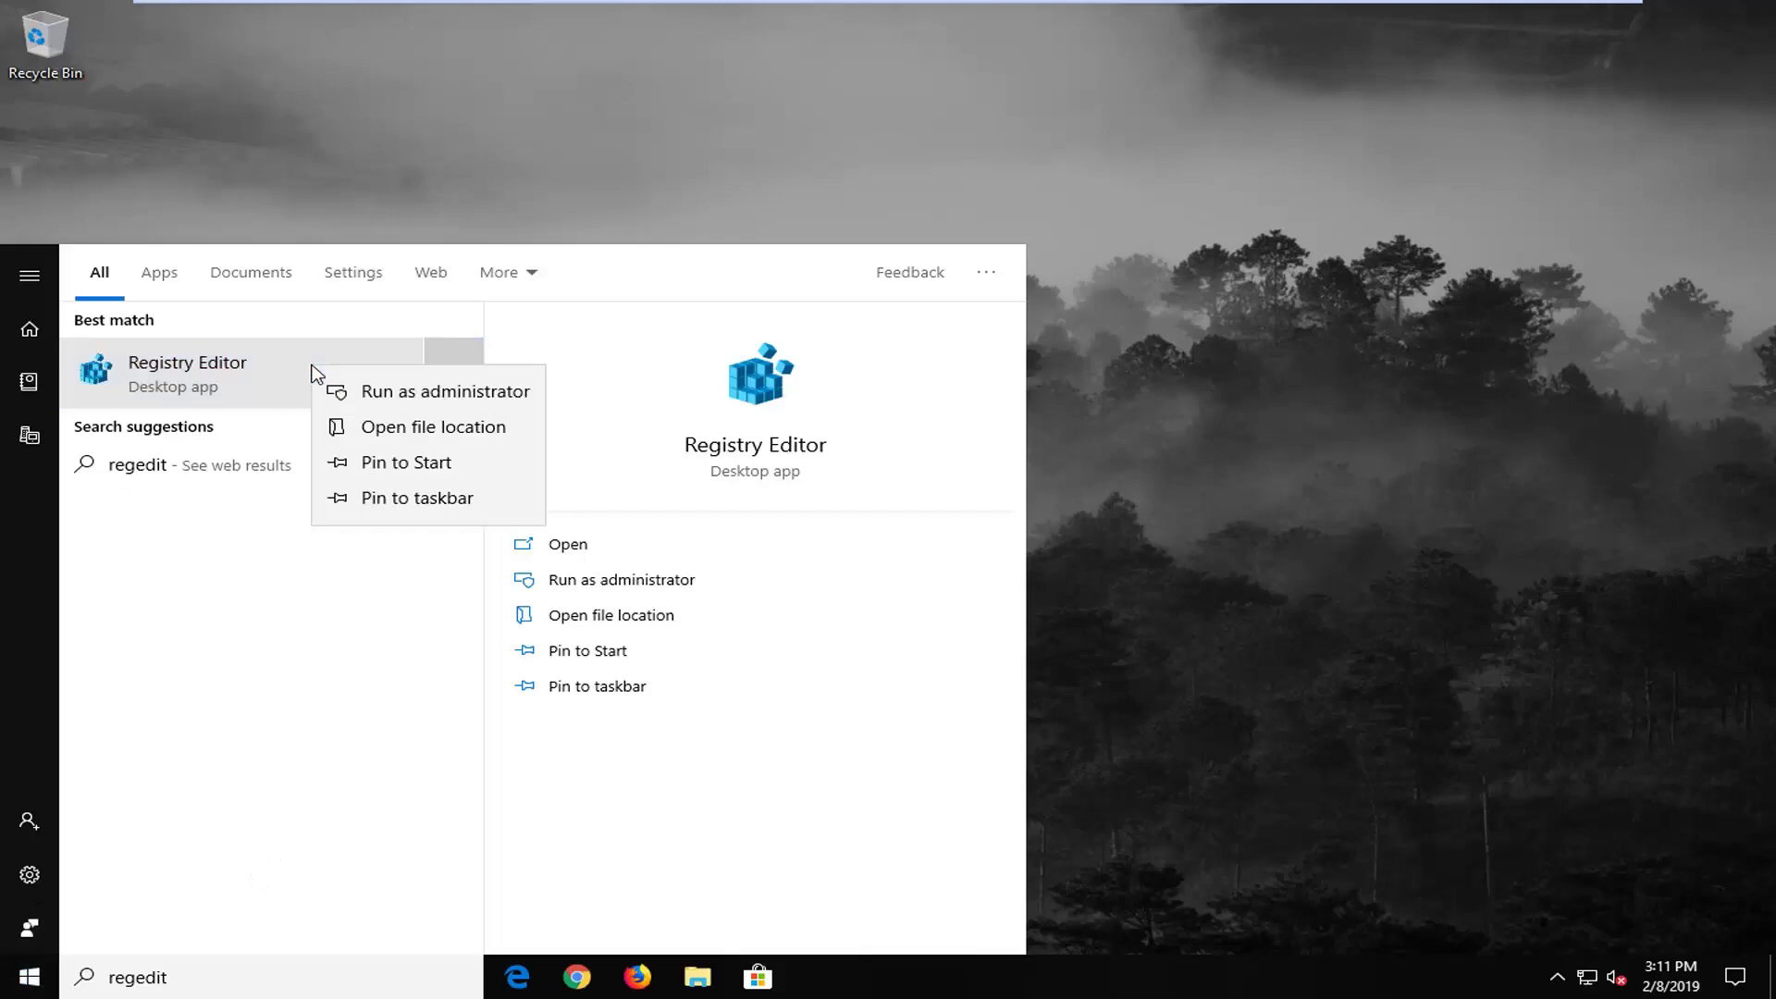
left_click(431, 393)
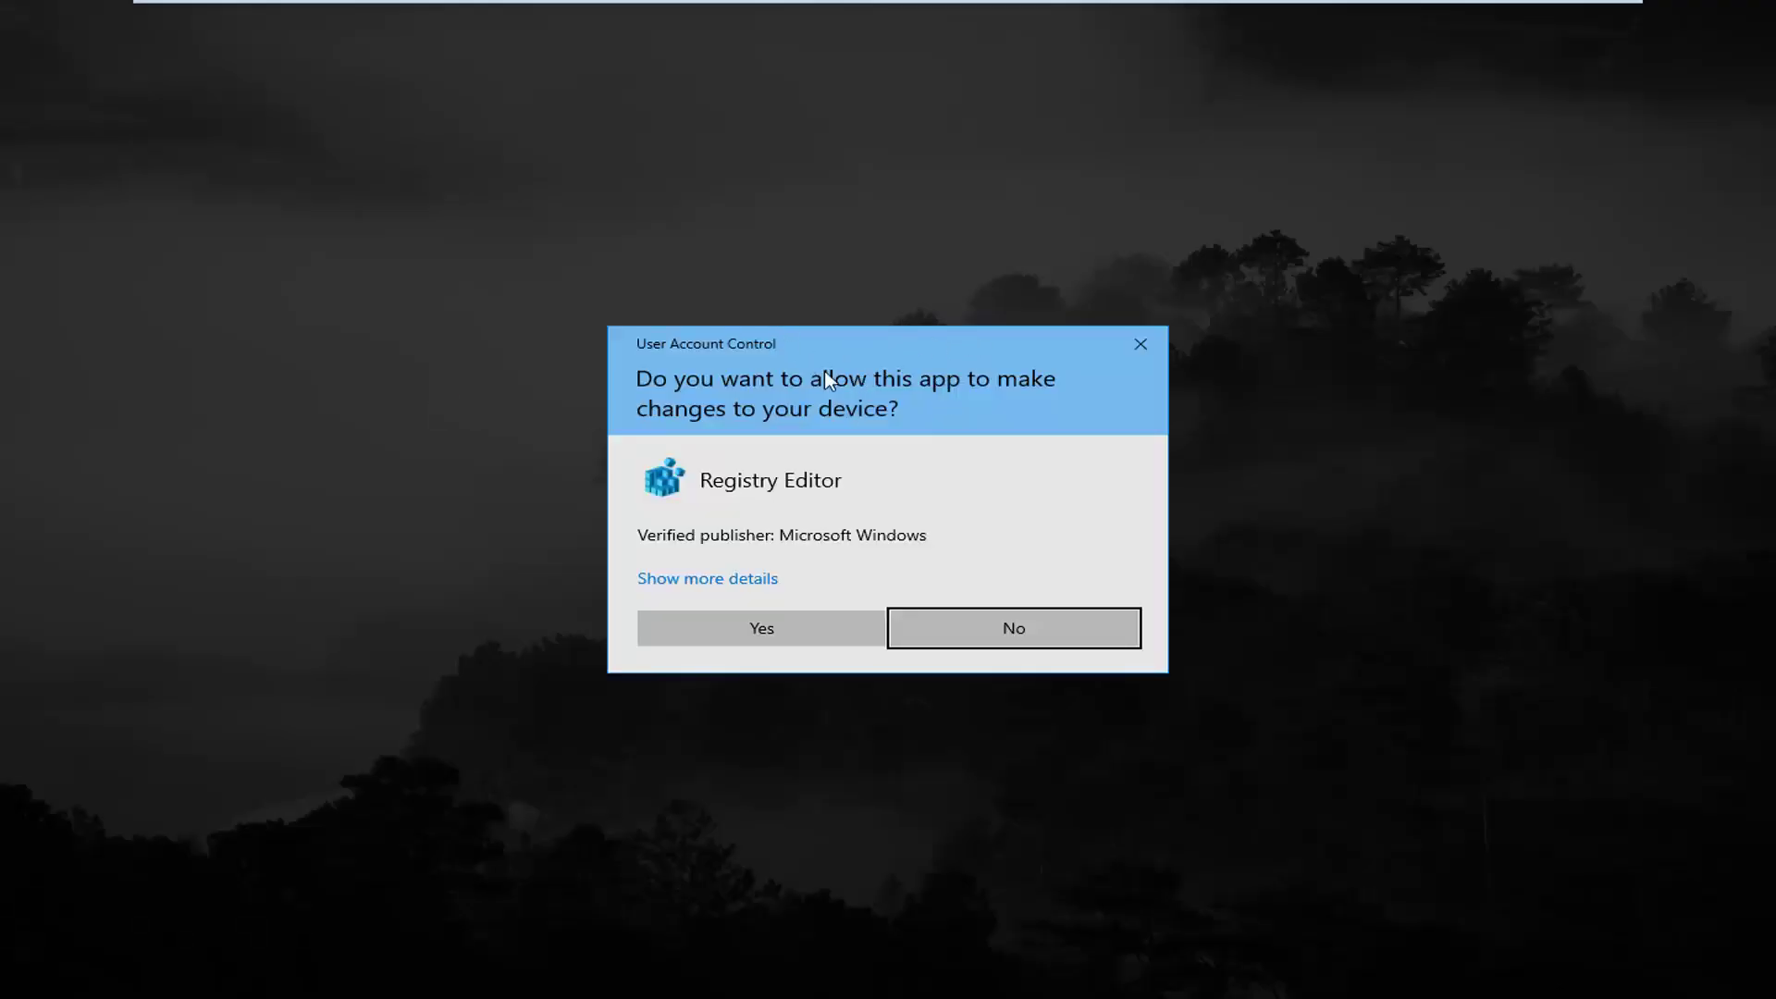
left_click(745, 638)
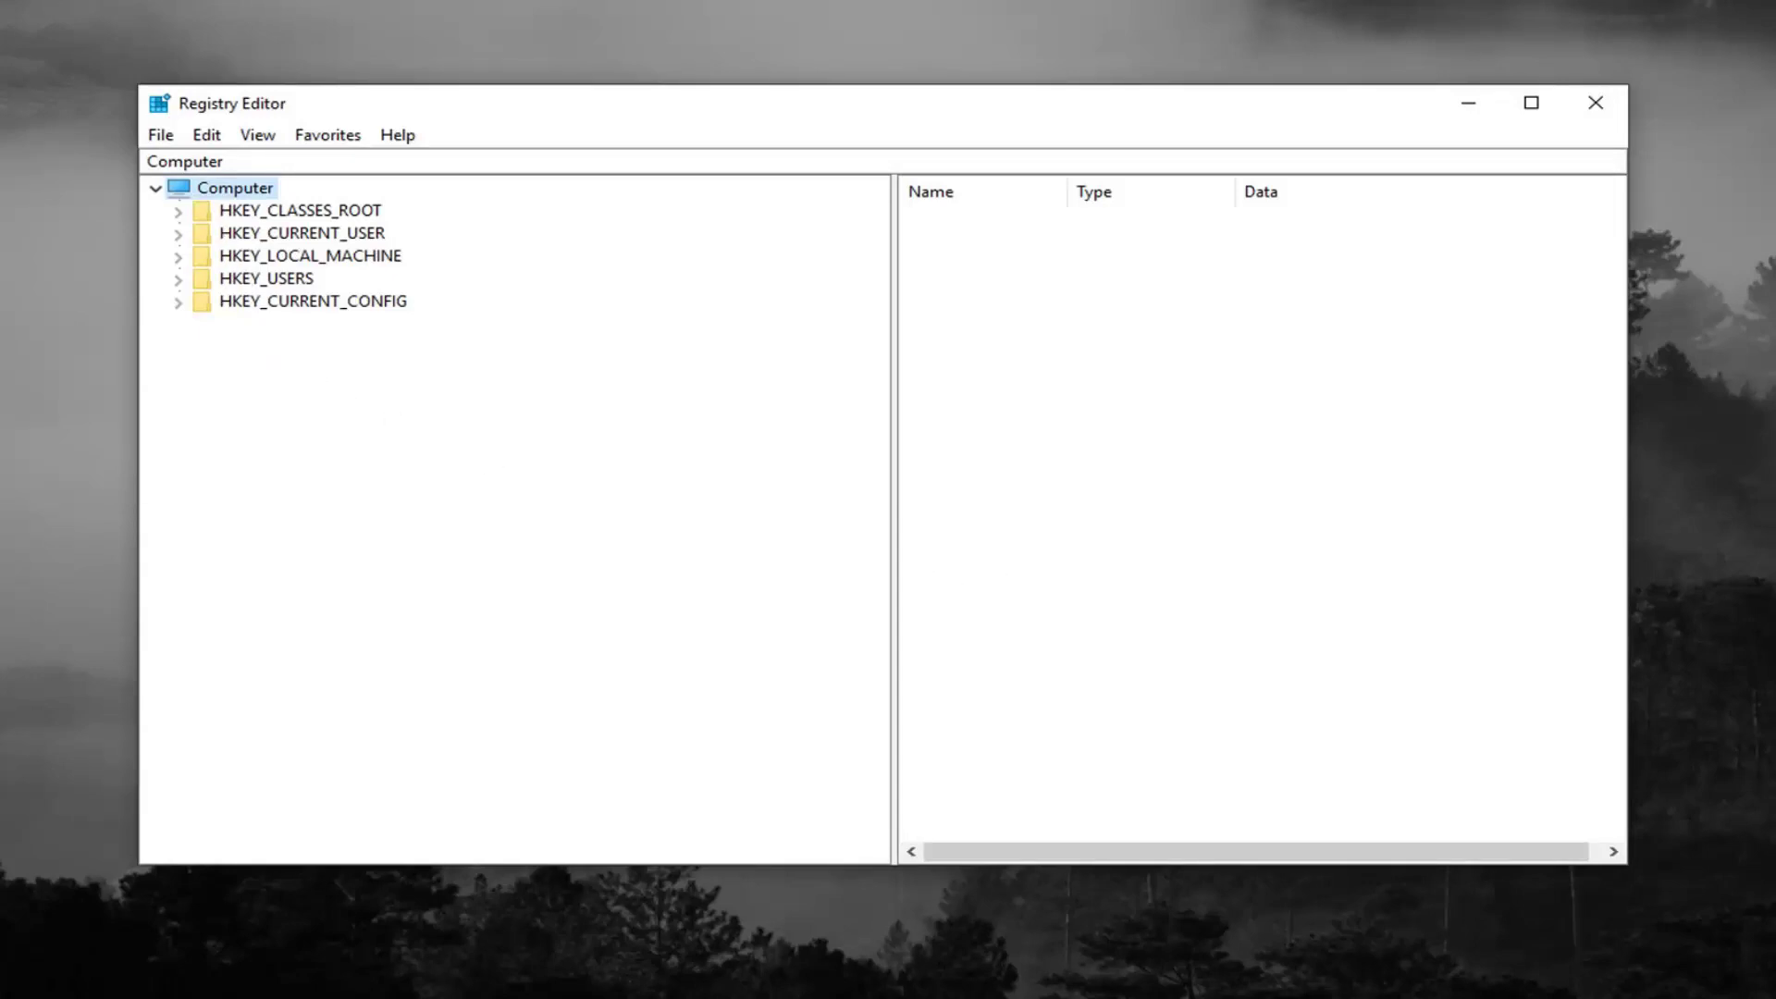
left_click(162, 137)
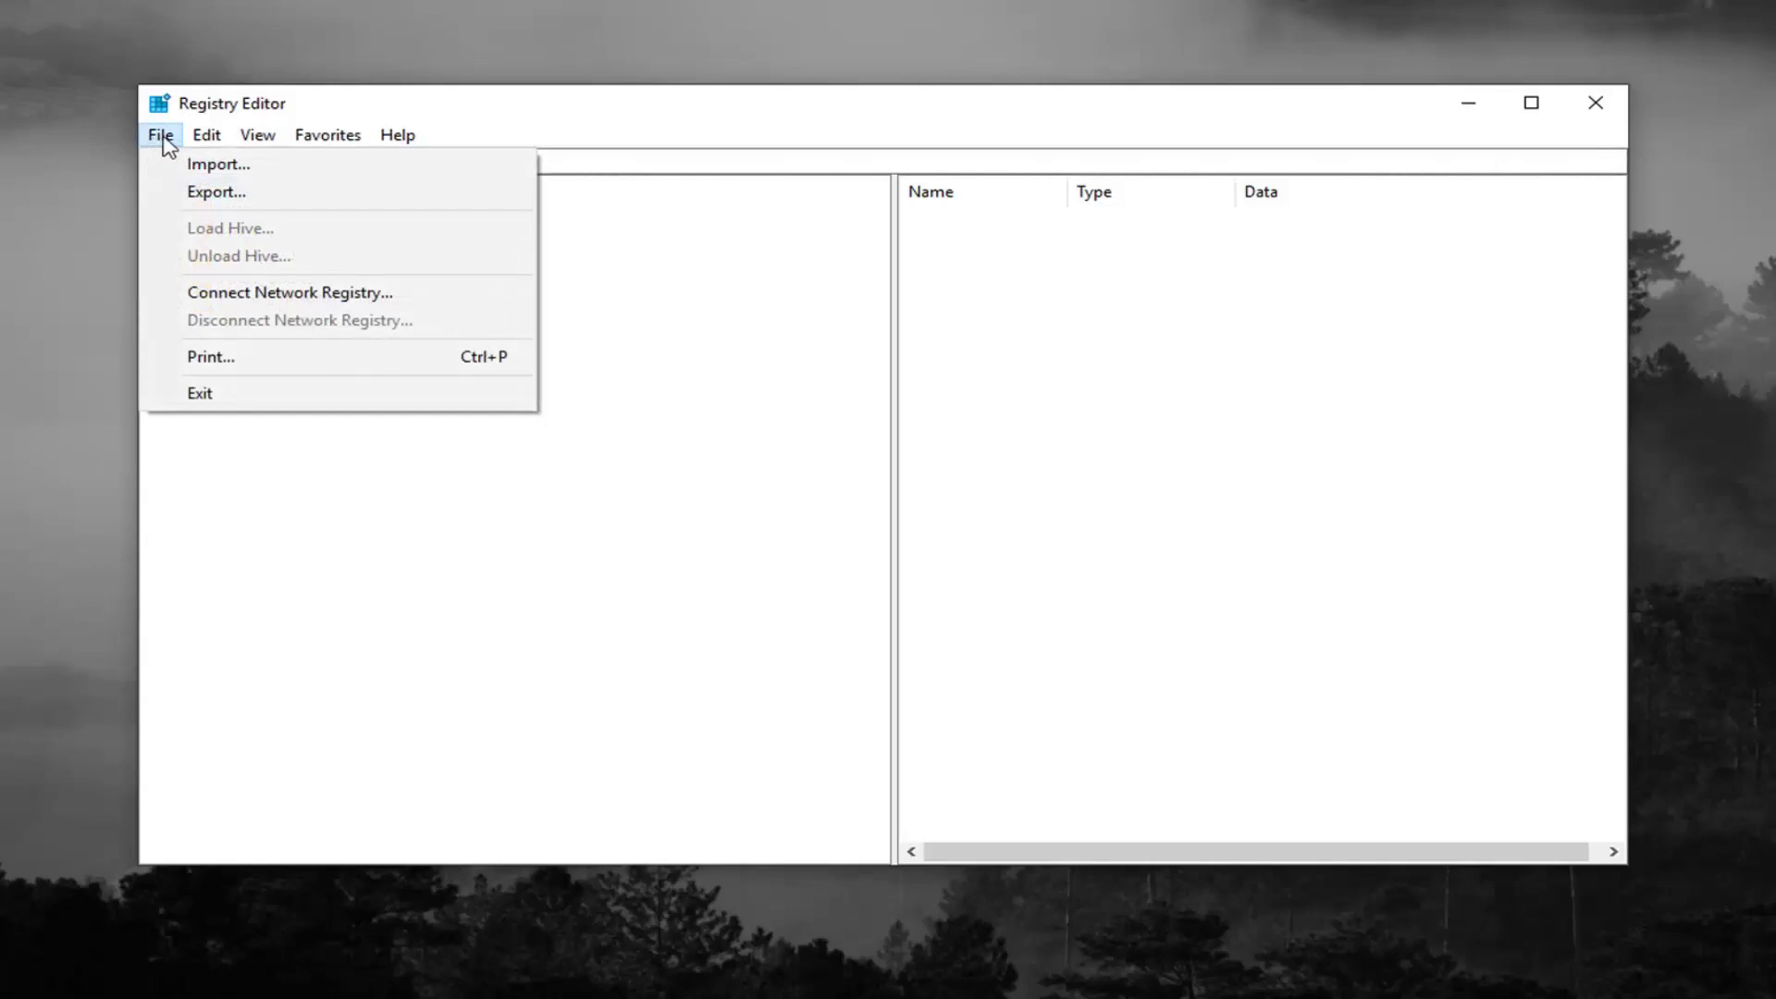
left_click(206, 194)
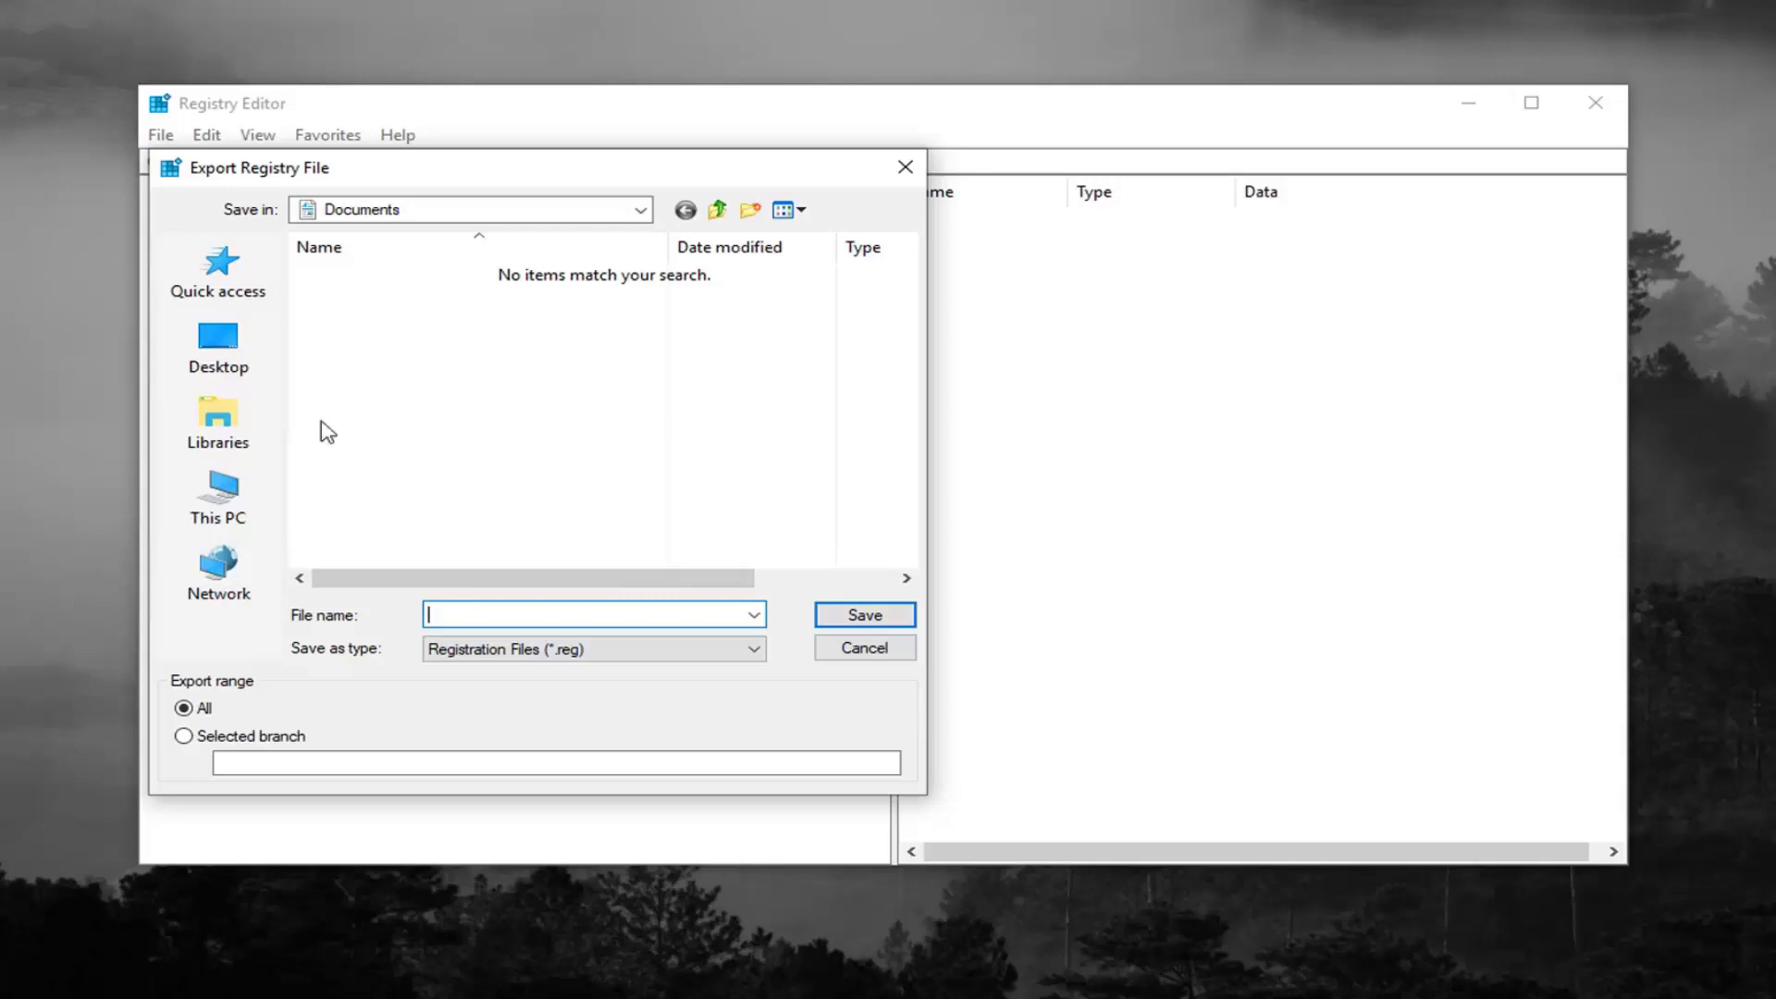
left_click(854, 650)
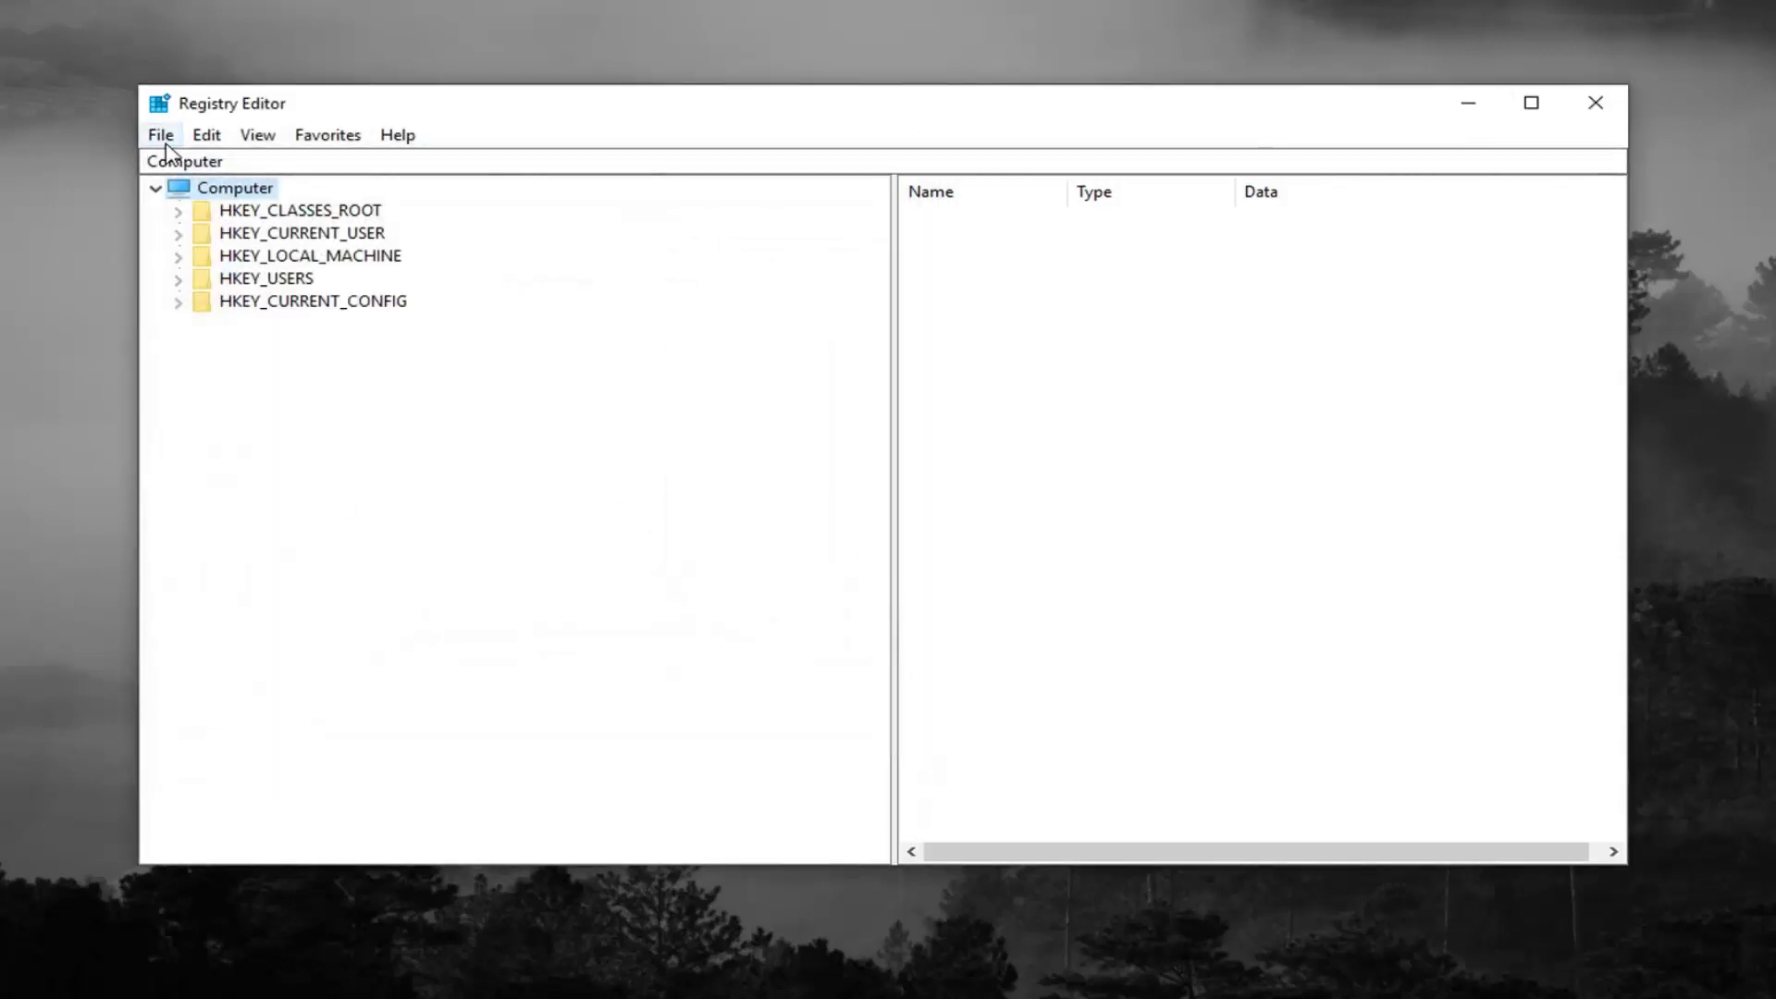
left_click(162, 135)
left_click(218, 165)
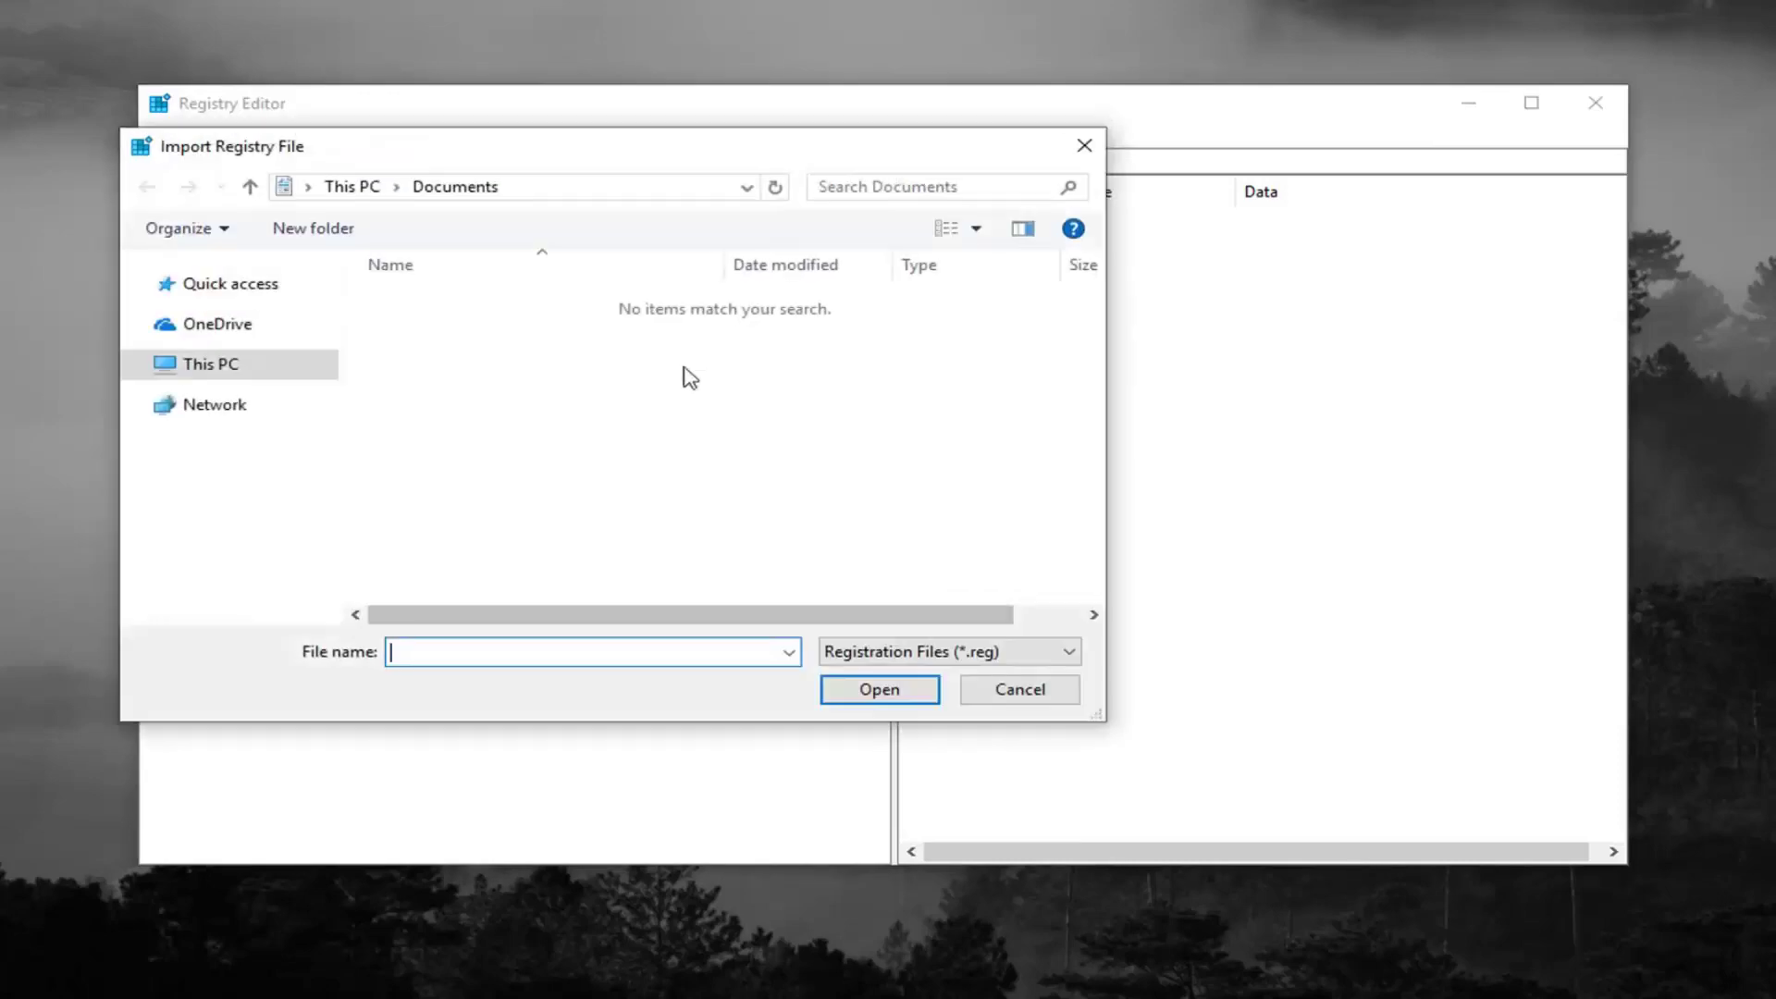
left_click(1012, 700)
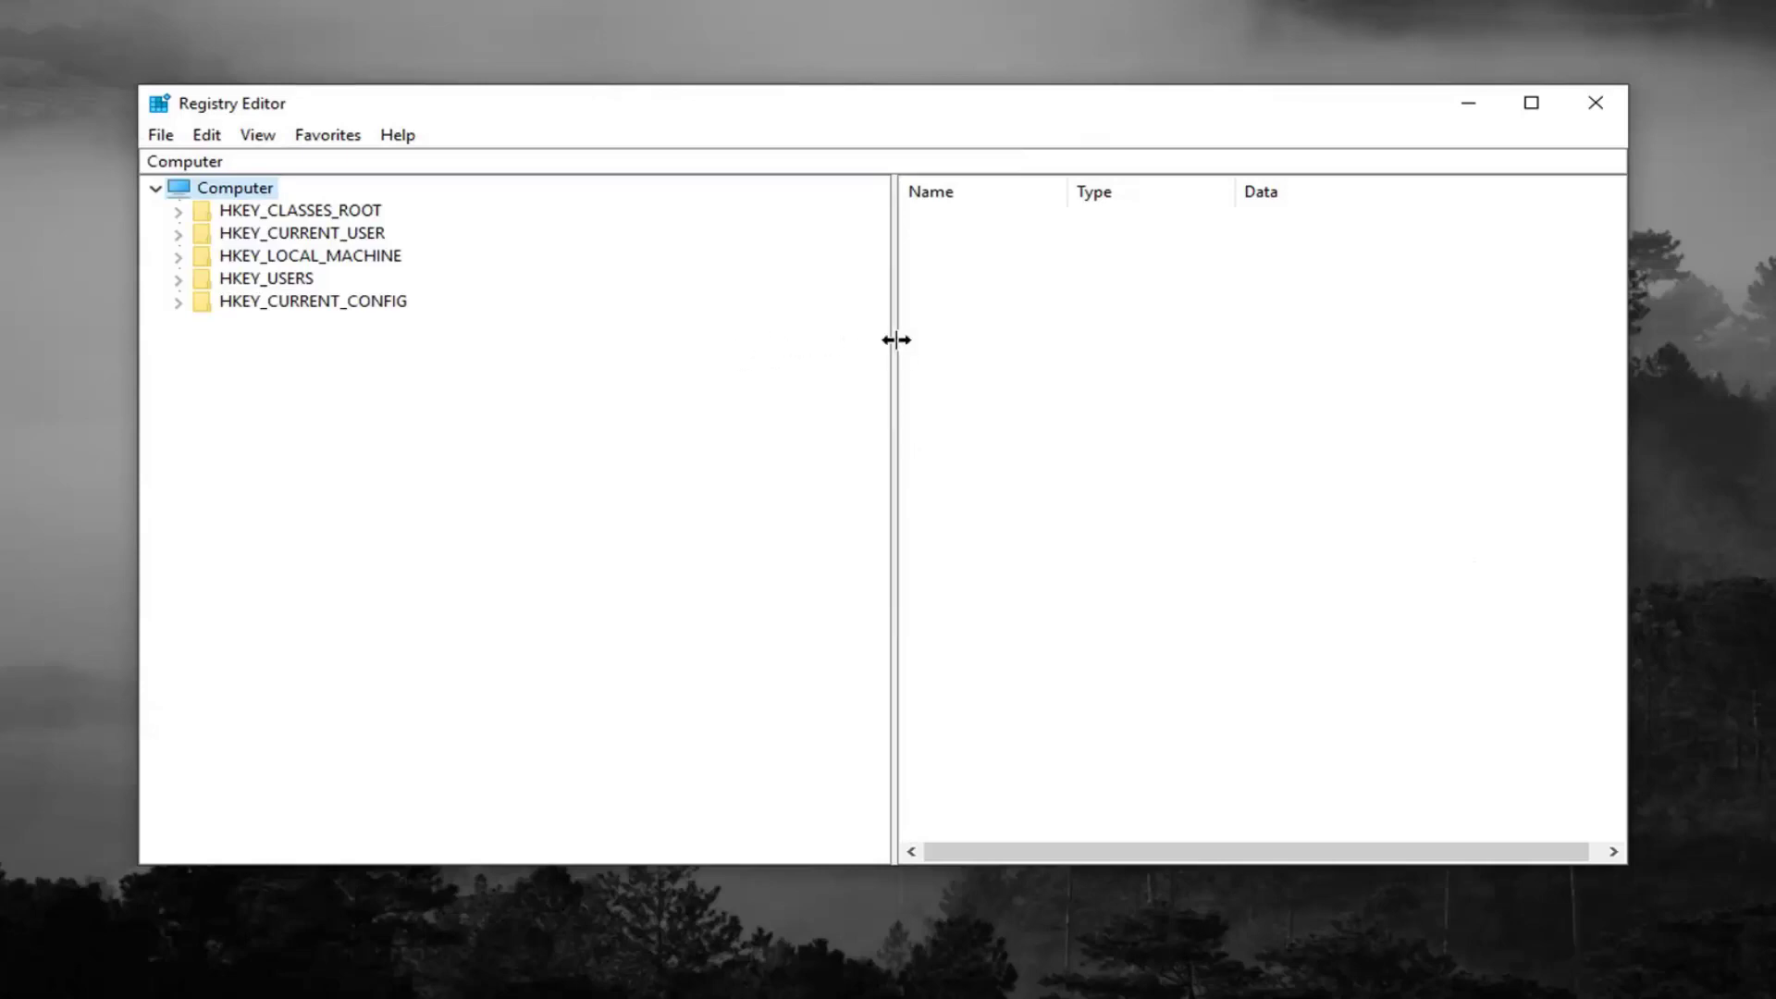
left_click(294, 251)
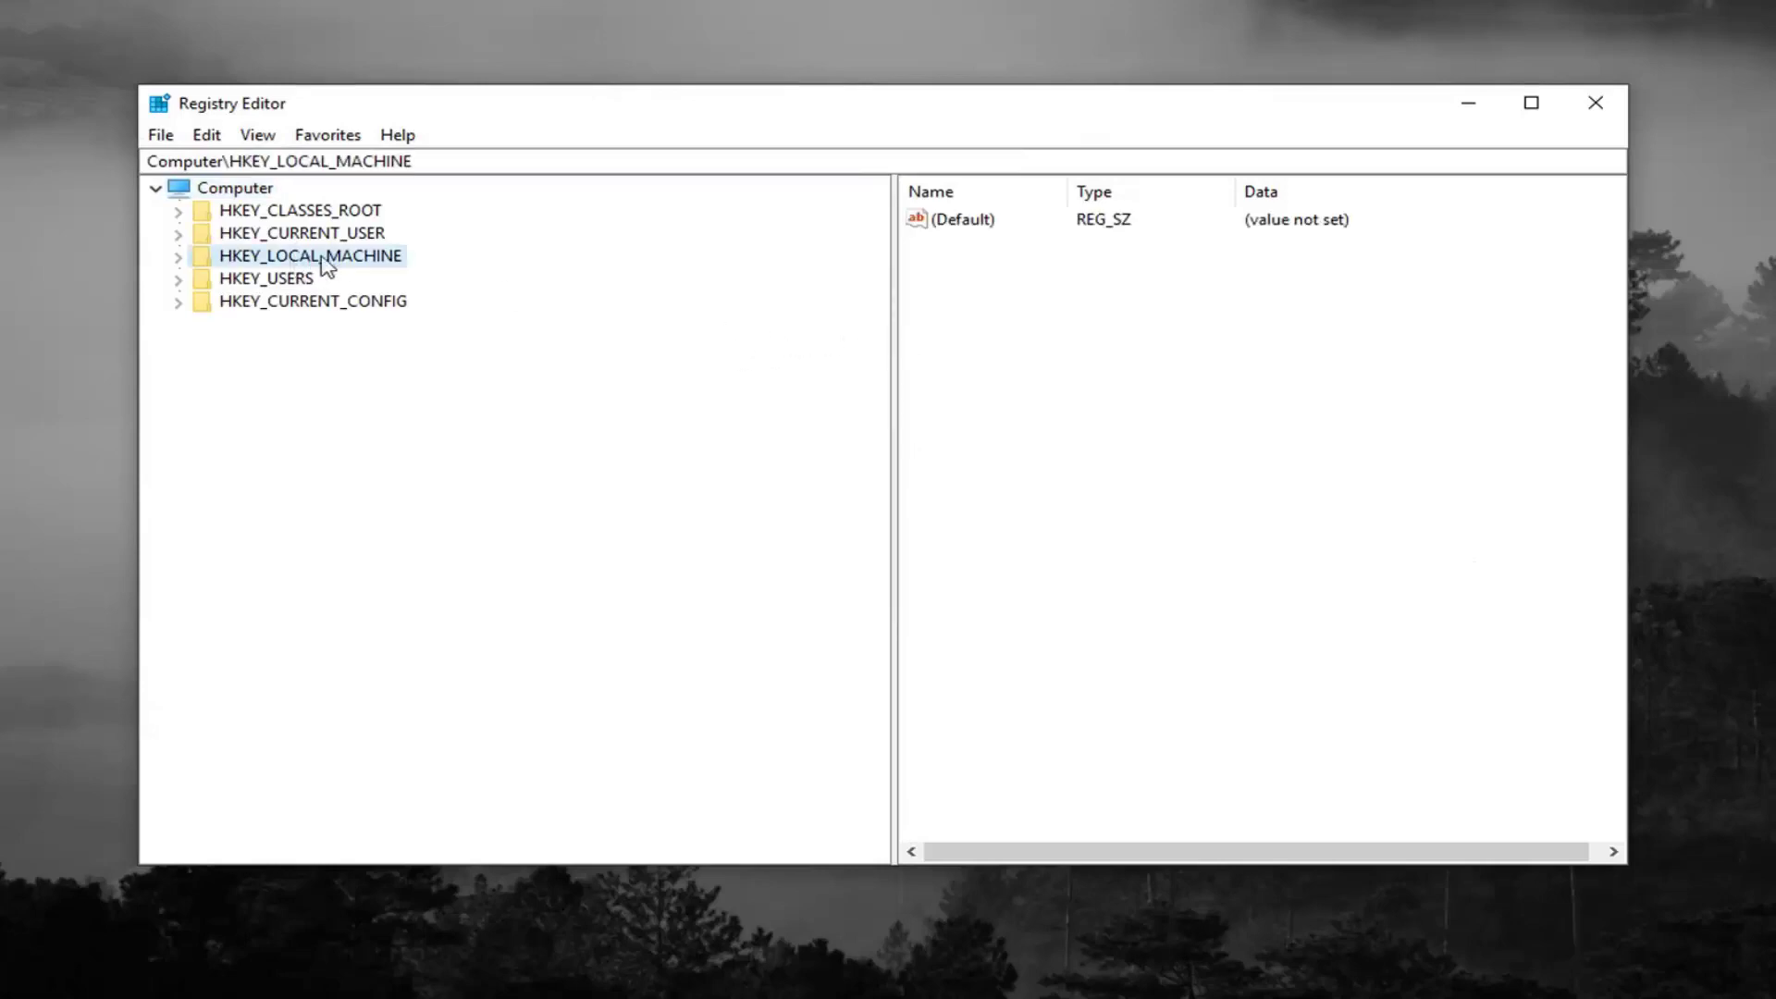
left_click(178, 257)
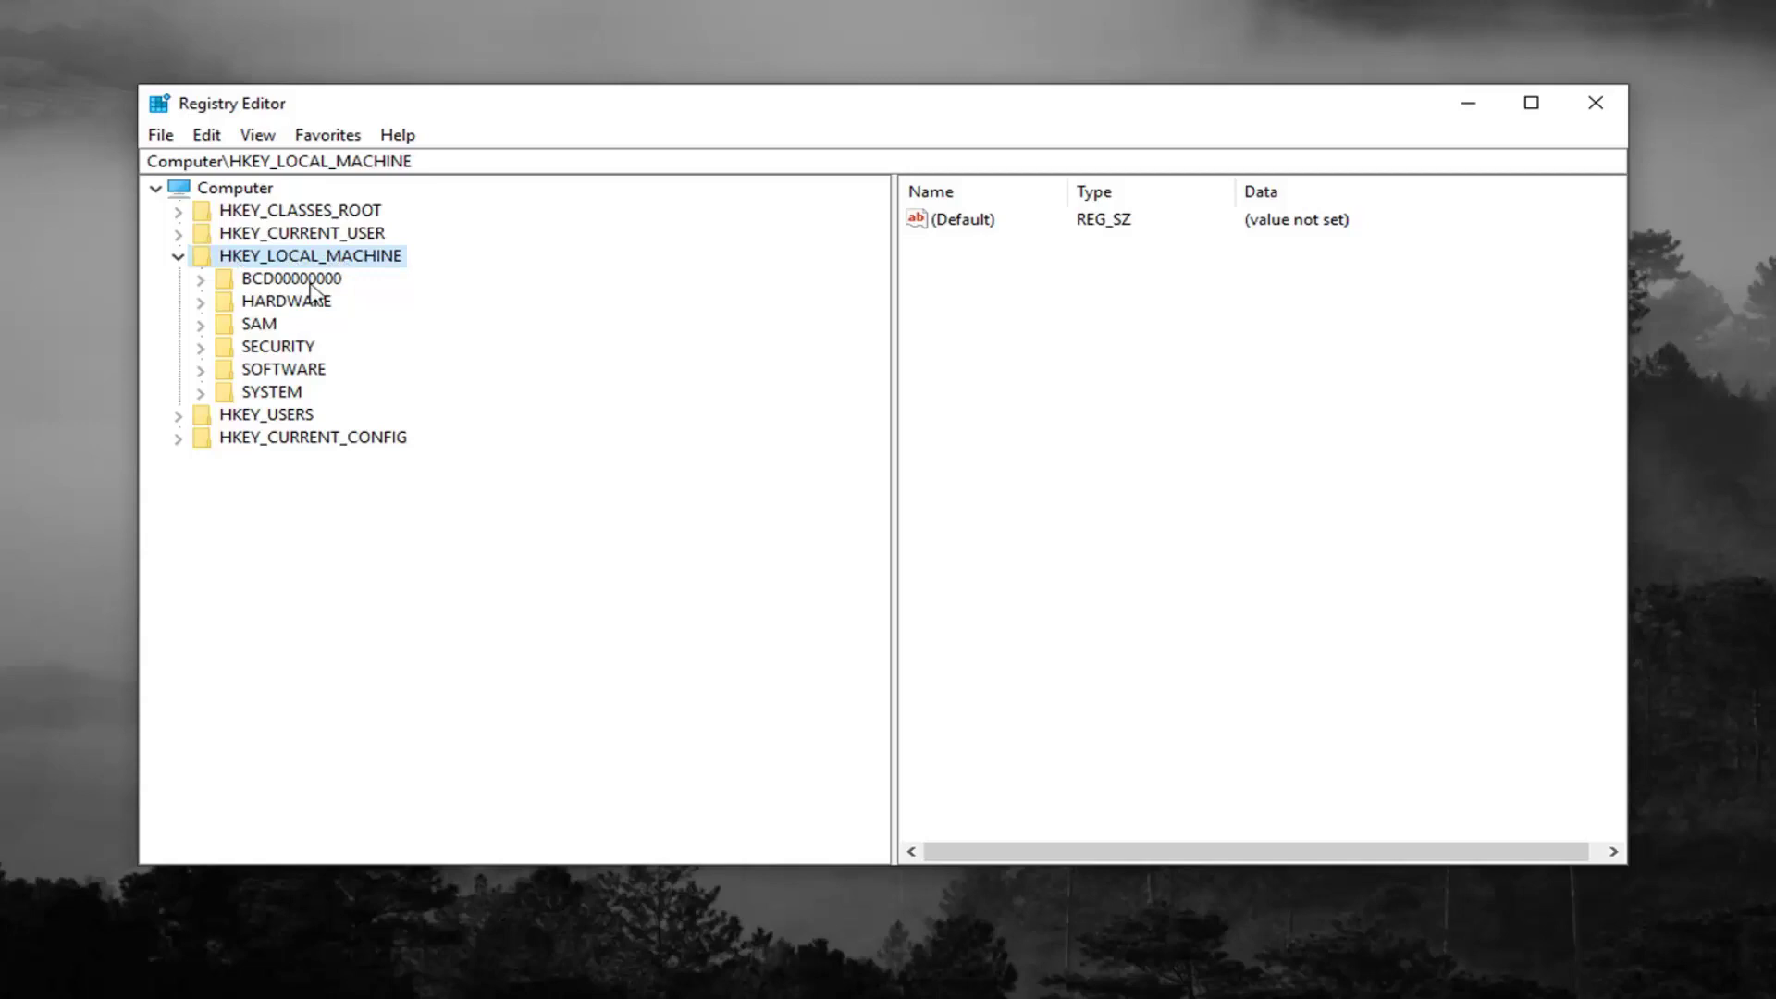
left_click(247, 393)
left_click(200, 394)
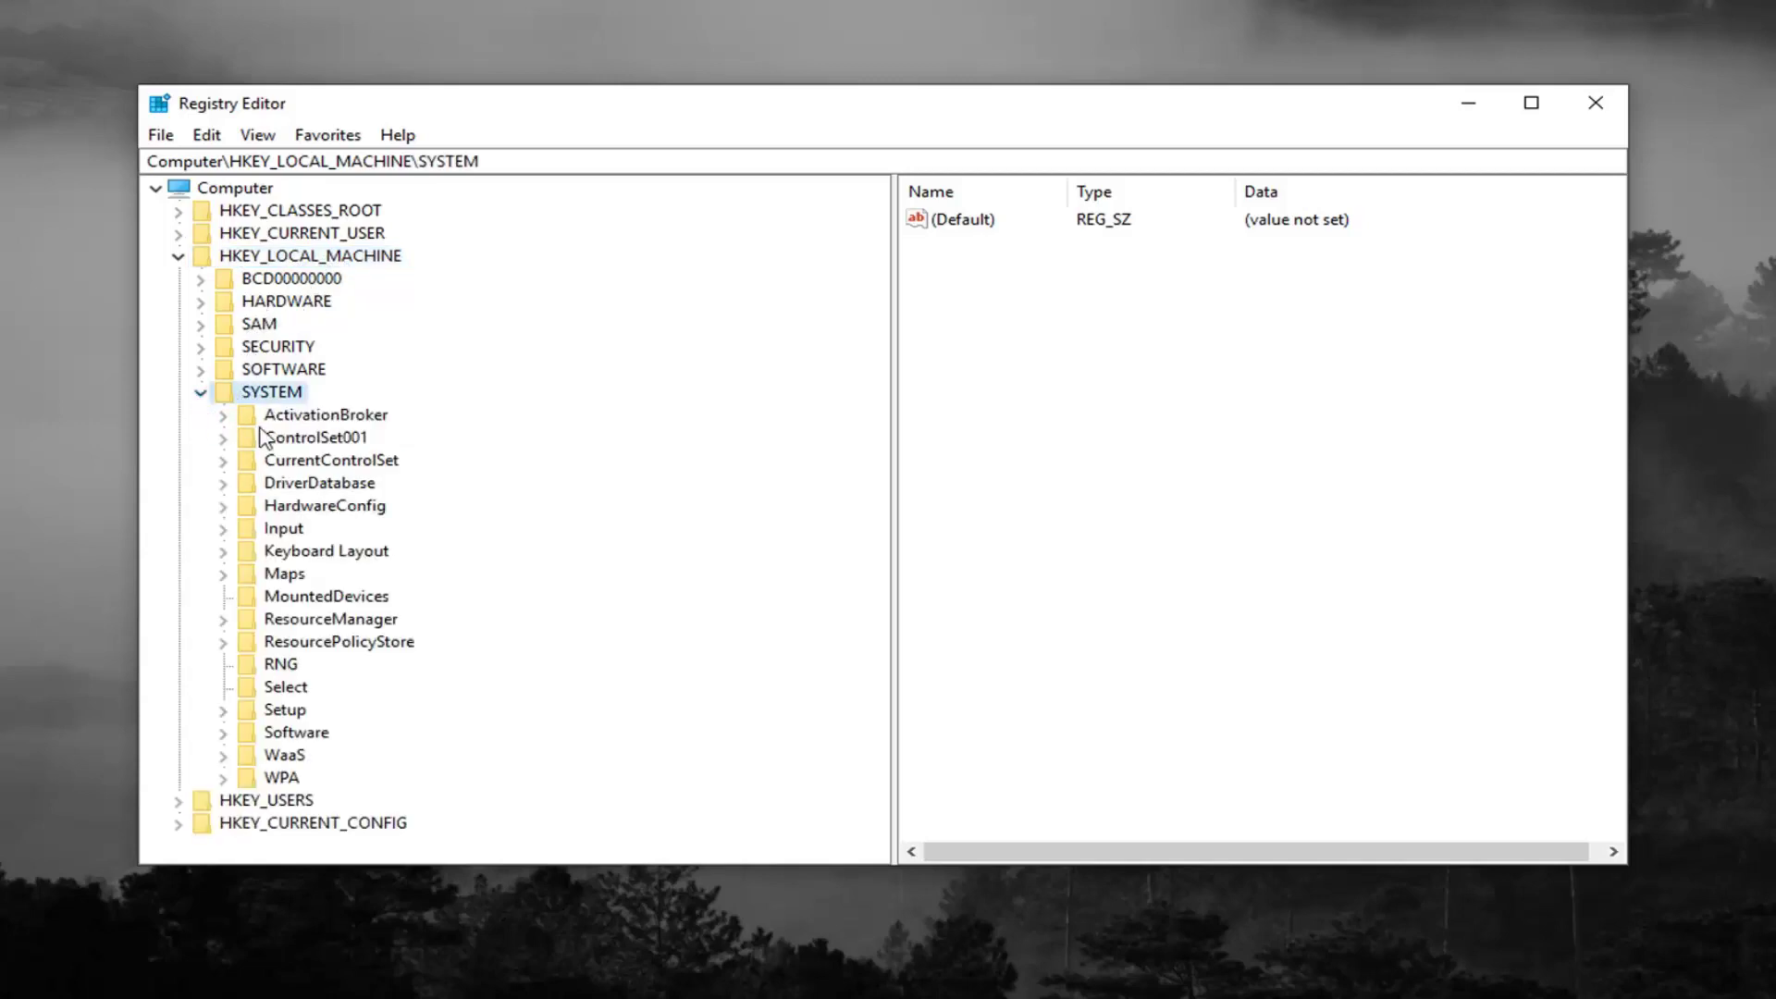
left_click(324, 462)
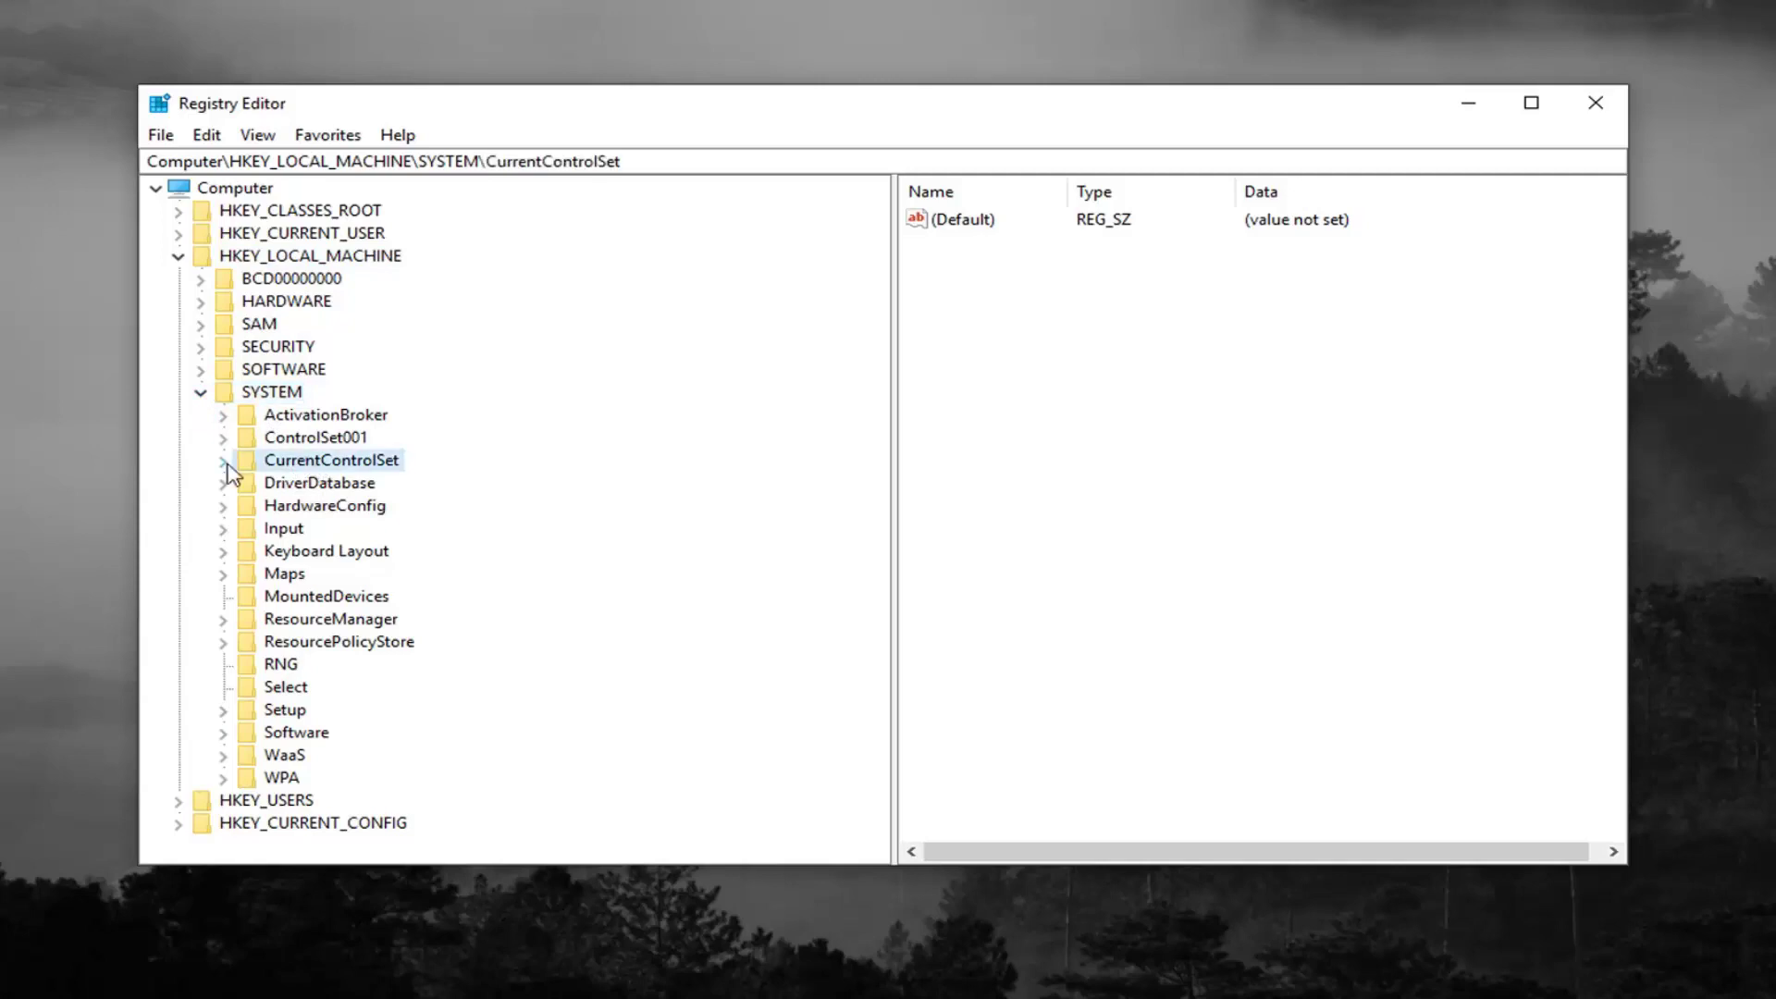
left_click(224, 462)
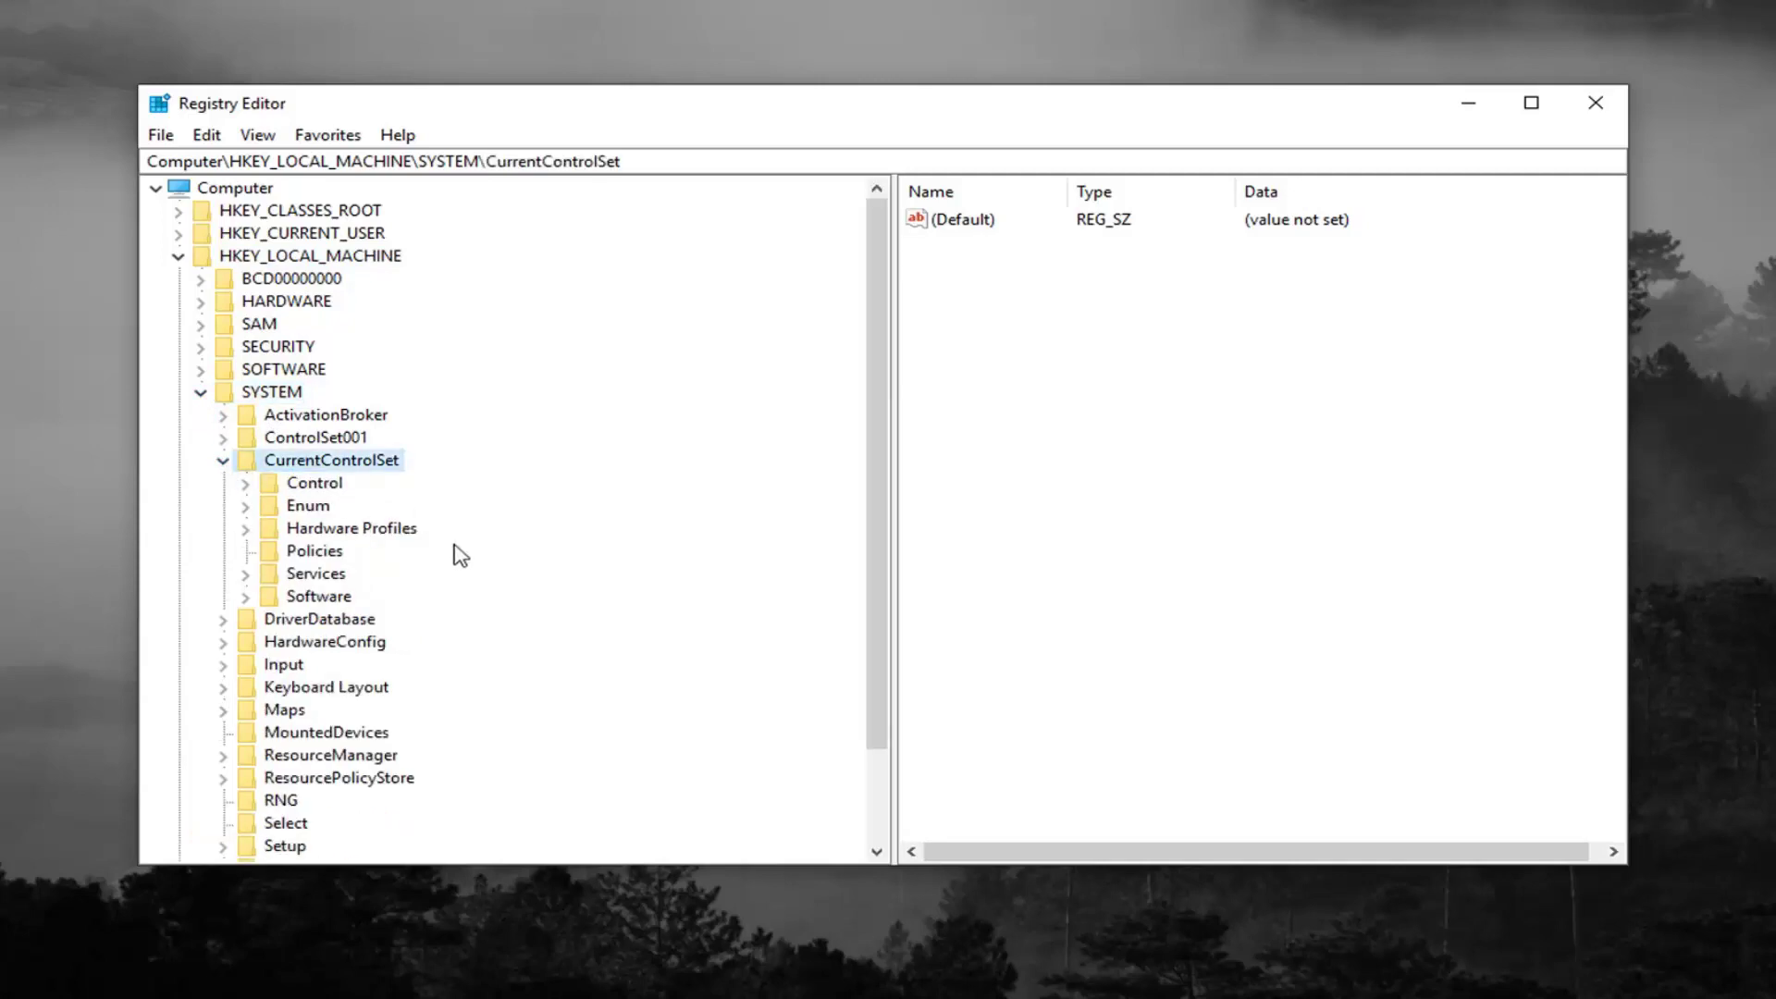
left_click(296, 485)
left_click(246, 483)
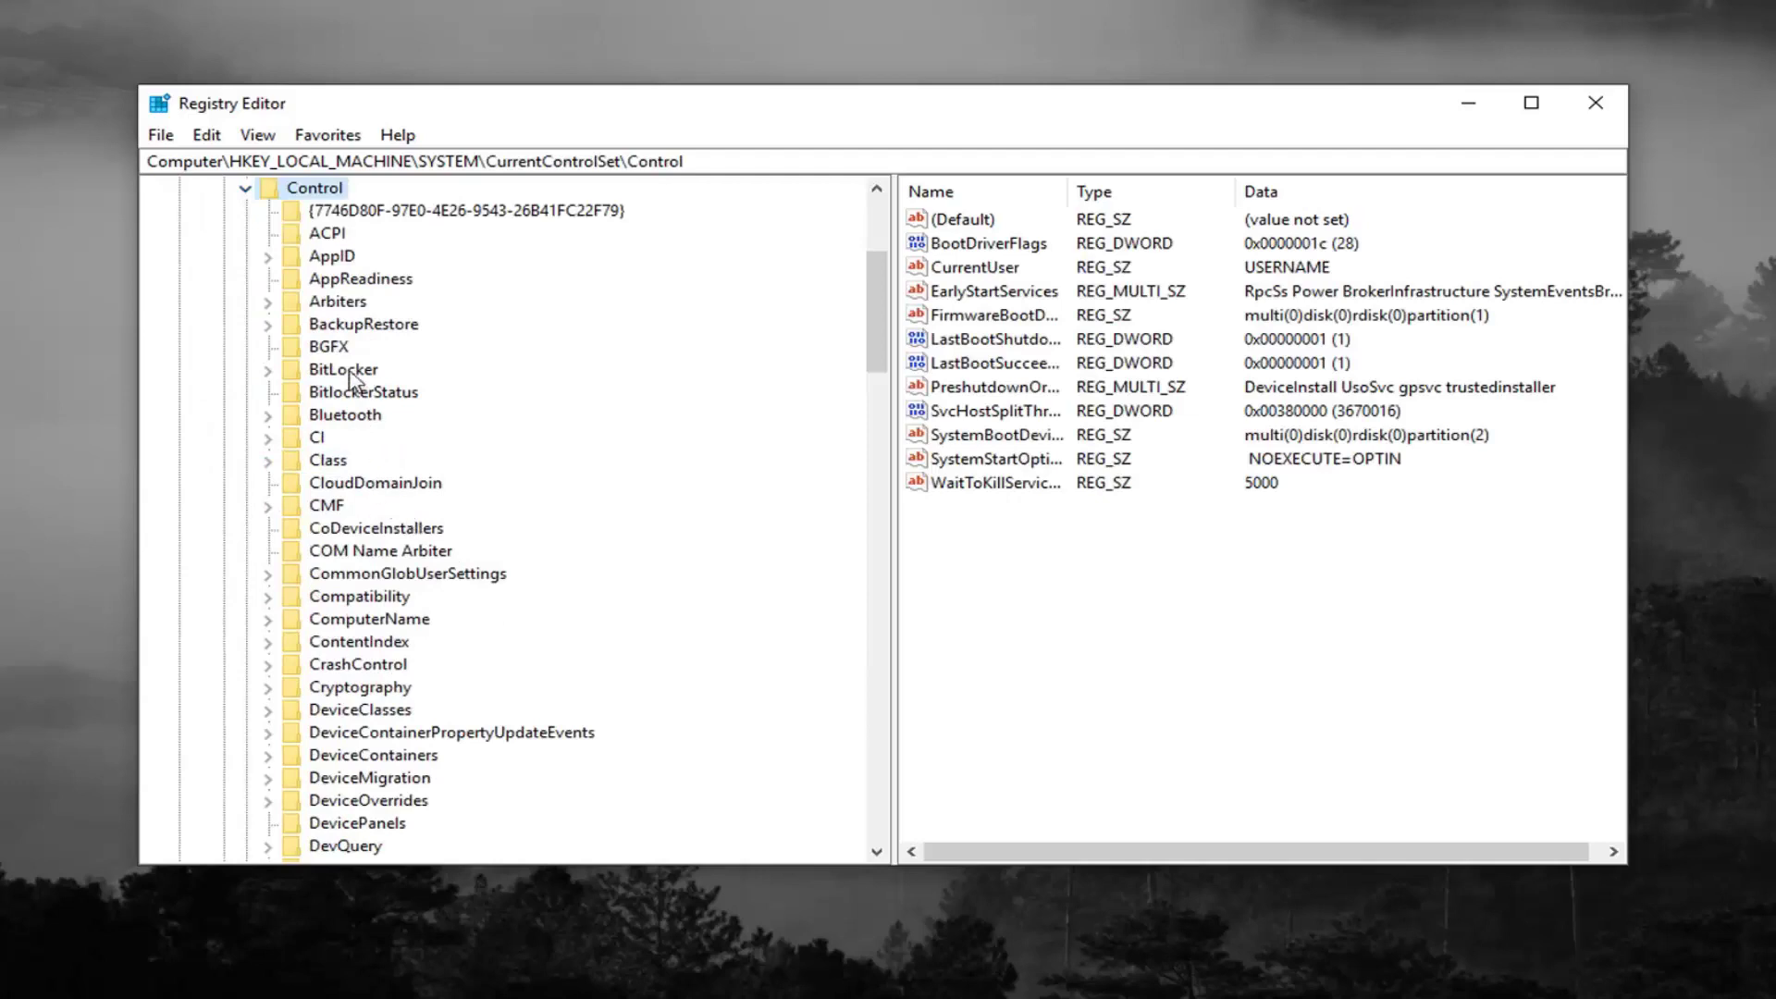
left_click(325, 466)
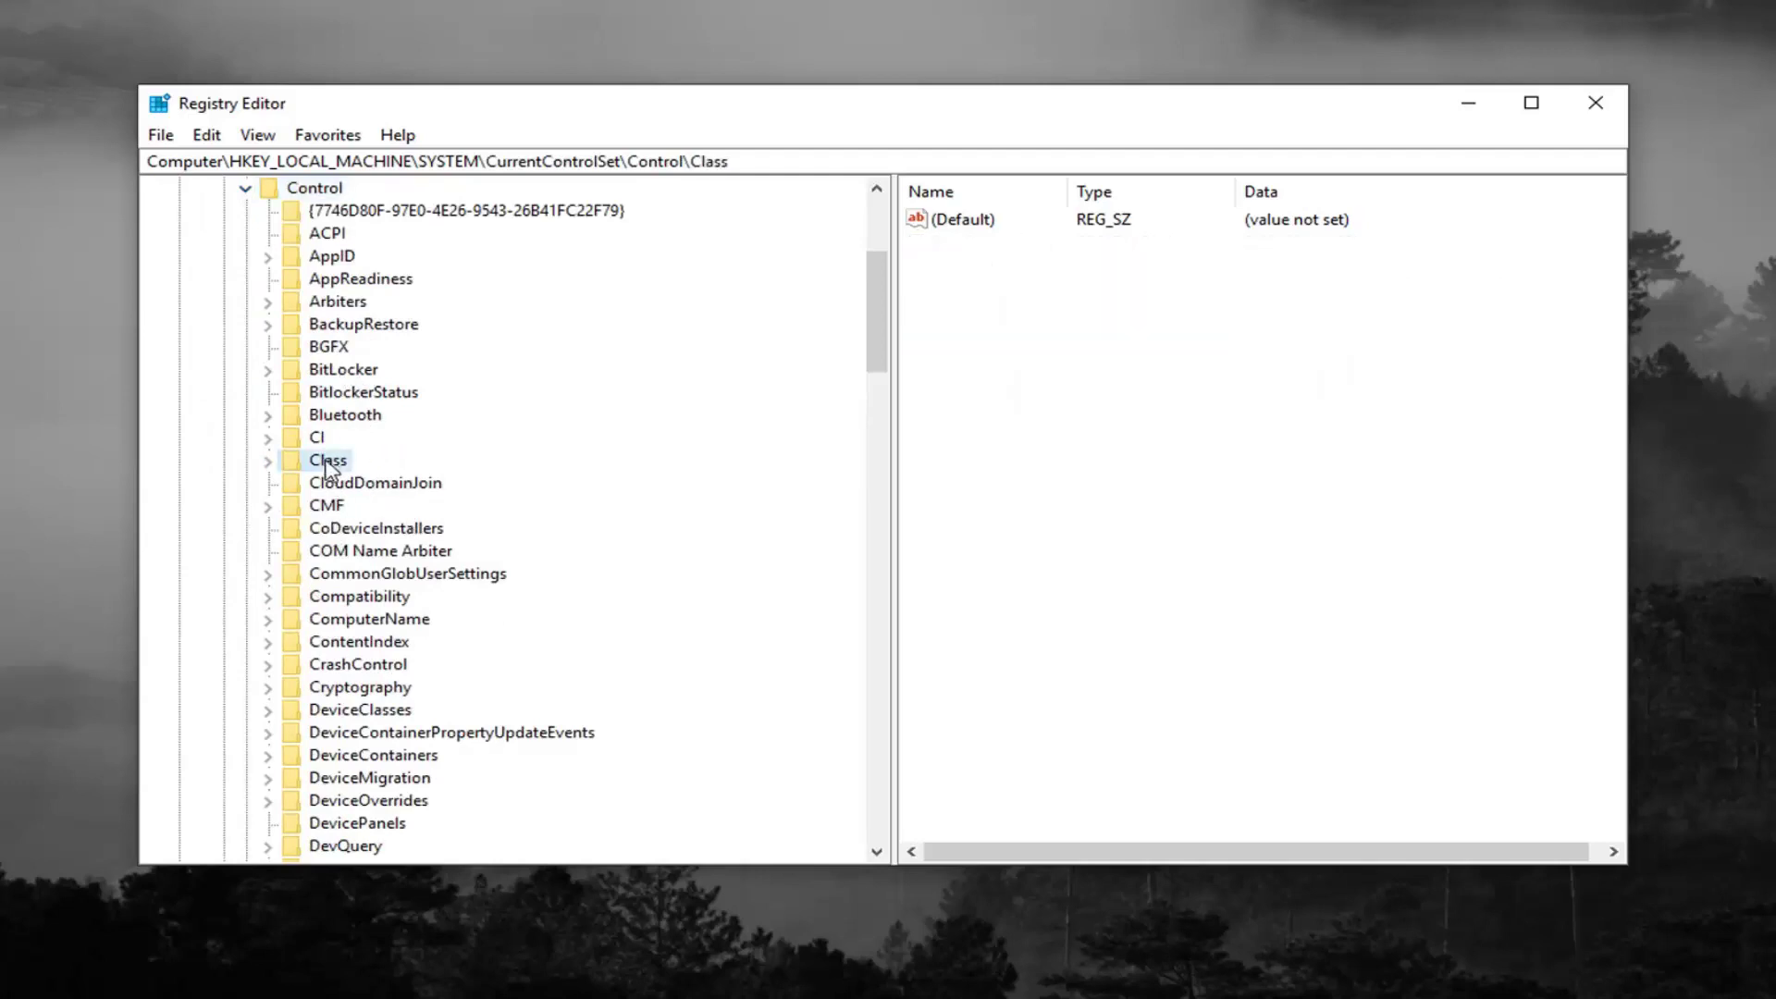
left_click(267, 462)
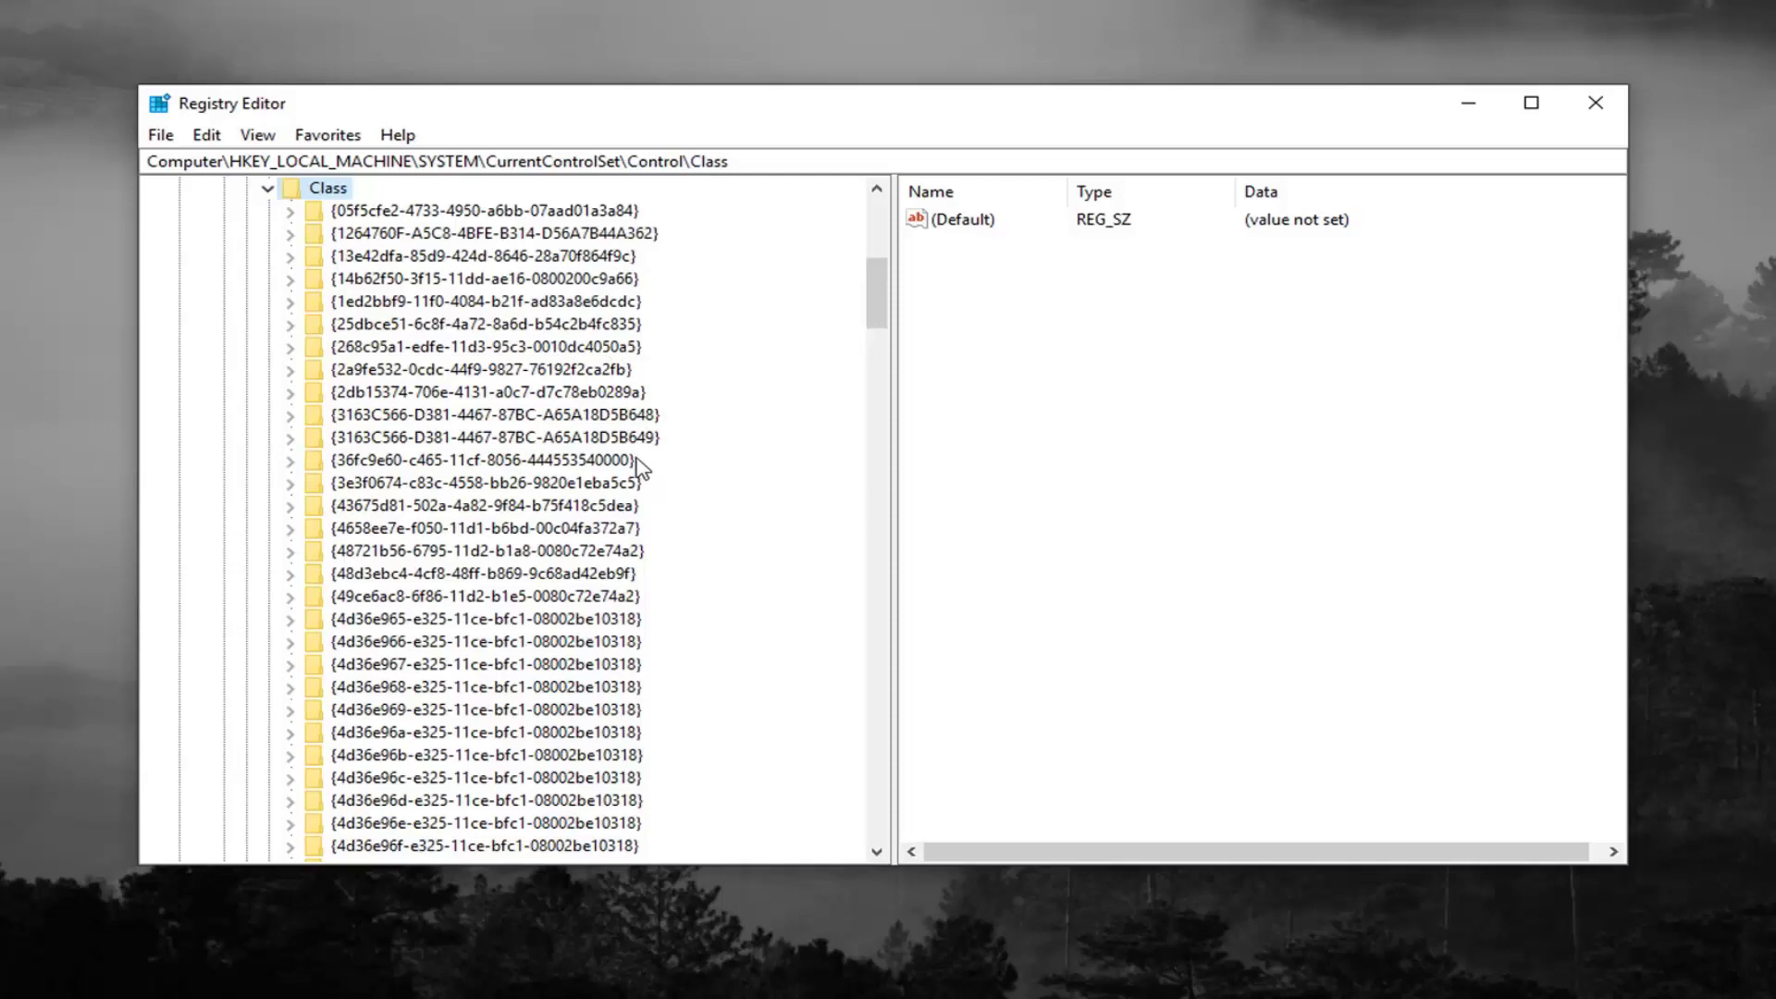
left_click(362, 462)
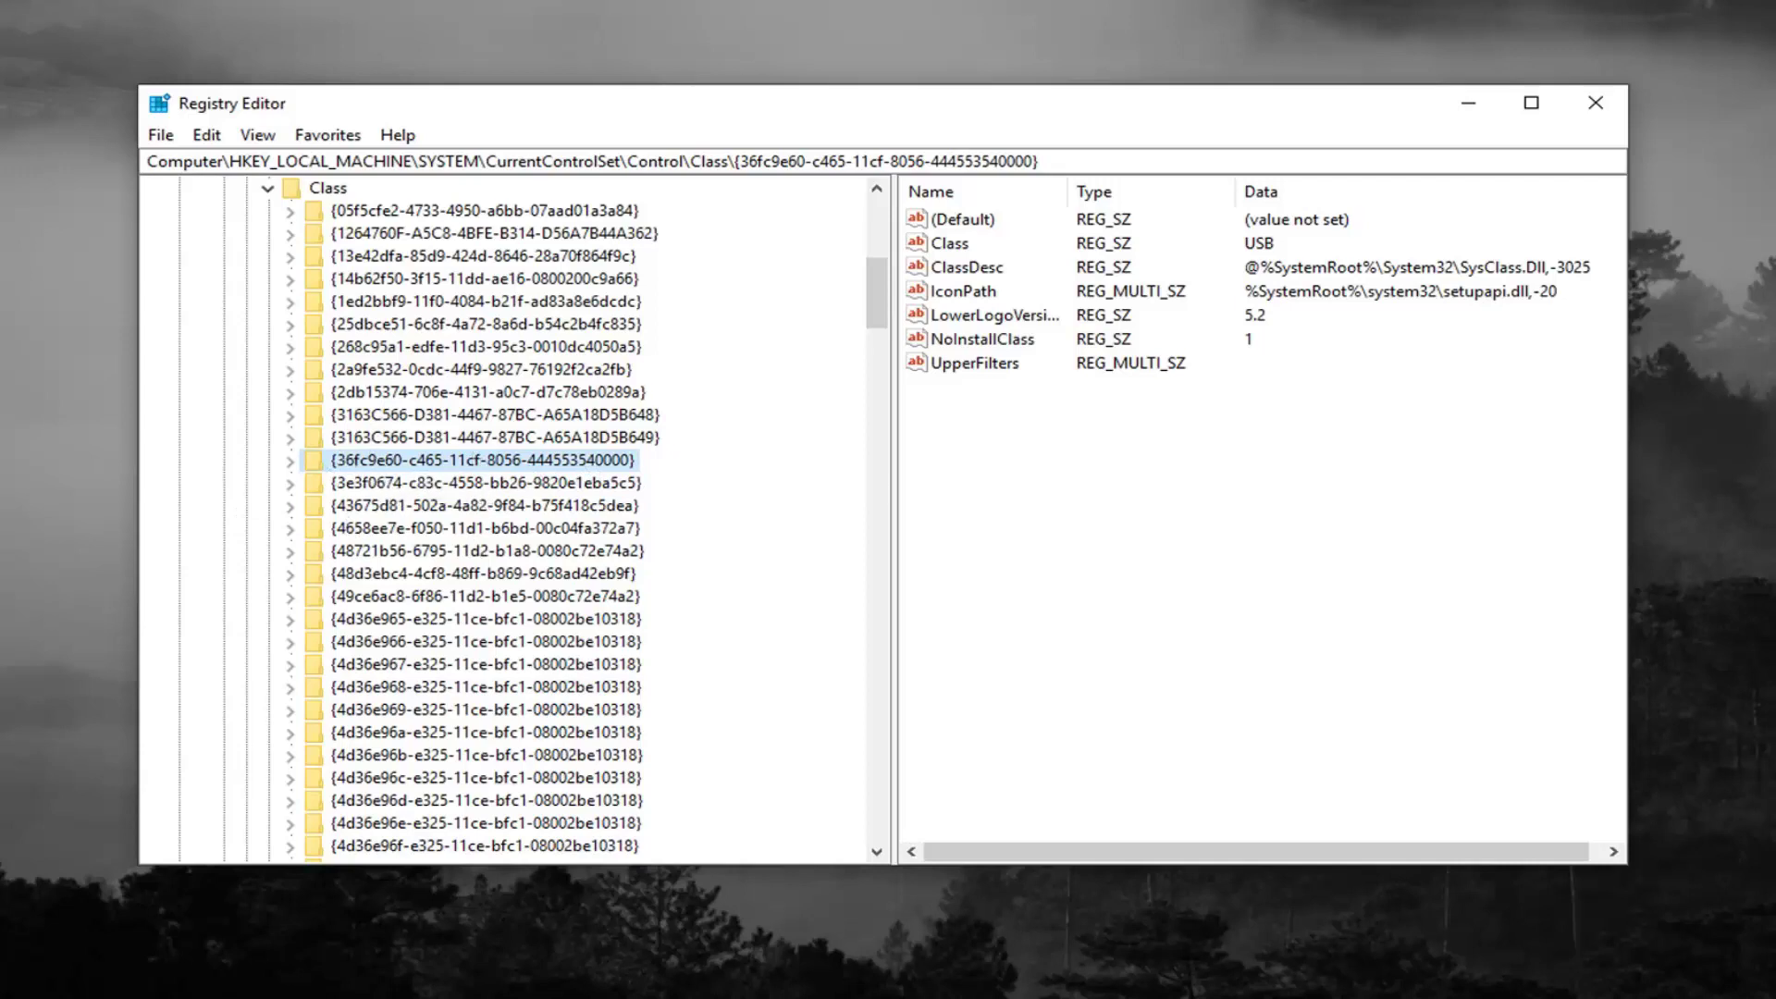
Delete the UpperFilters value from the USB class key and confirm the deletion
left_click(965, 366)
right_click(967, 369)
left_click(1018, 451)
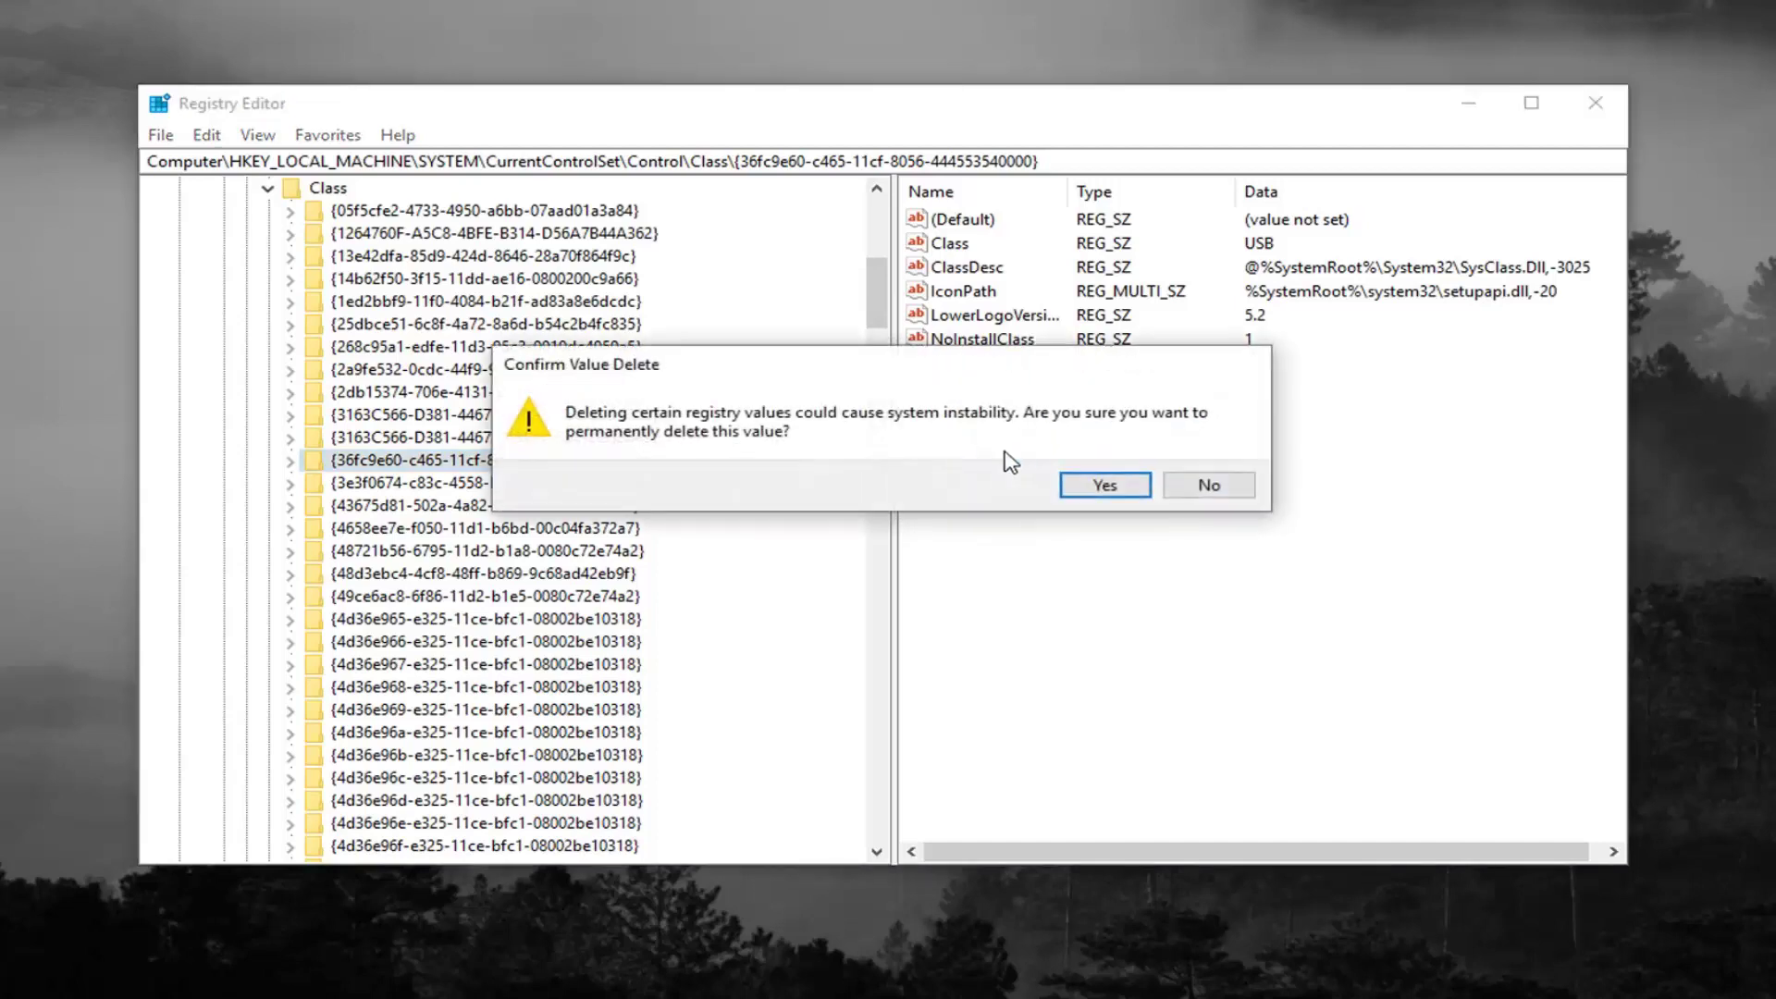
left_click(1093, 488)
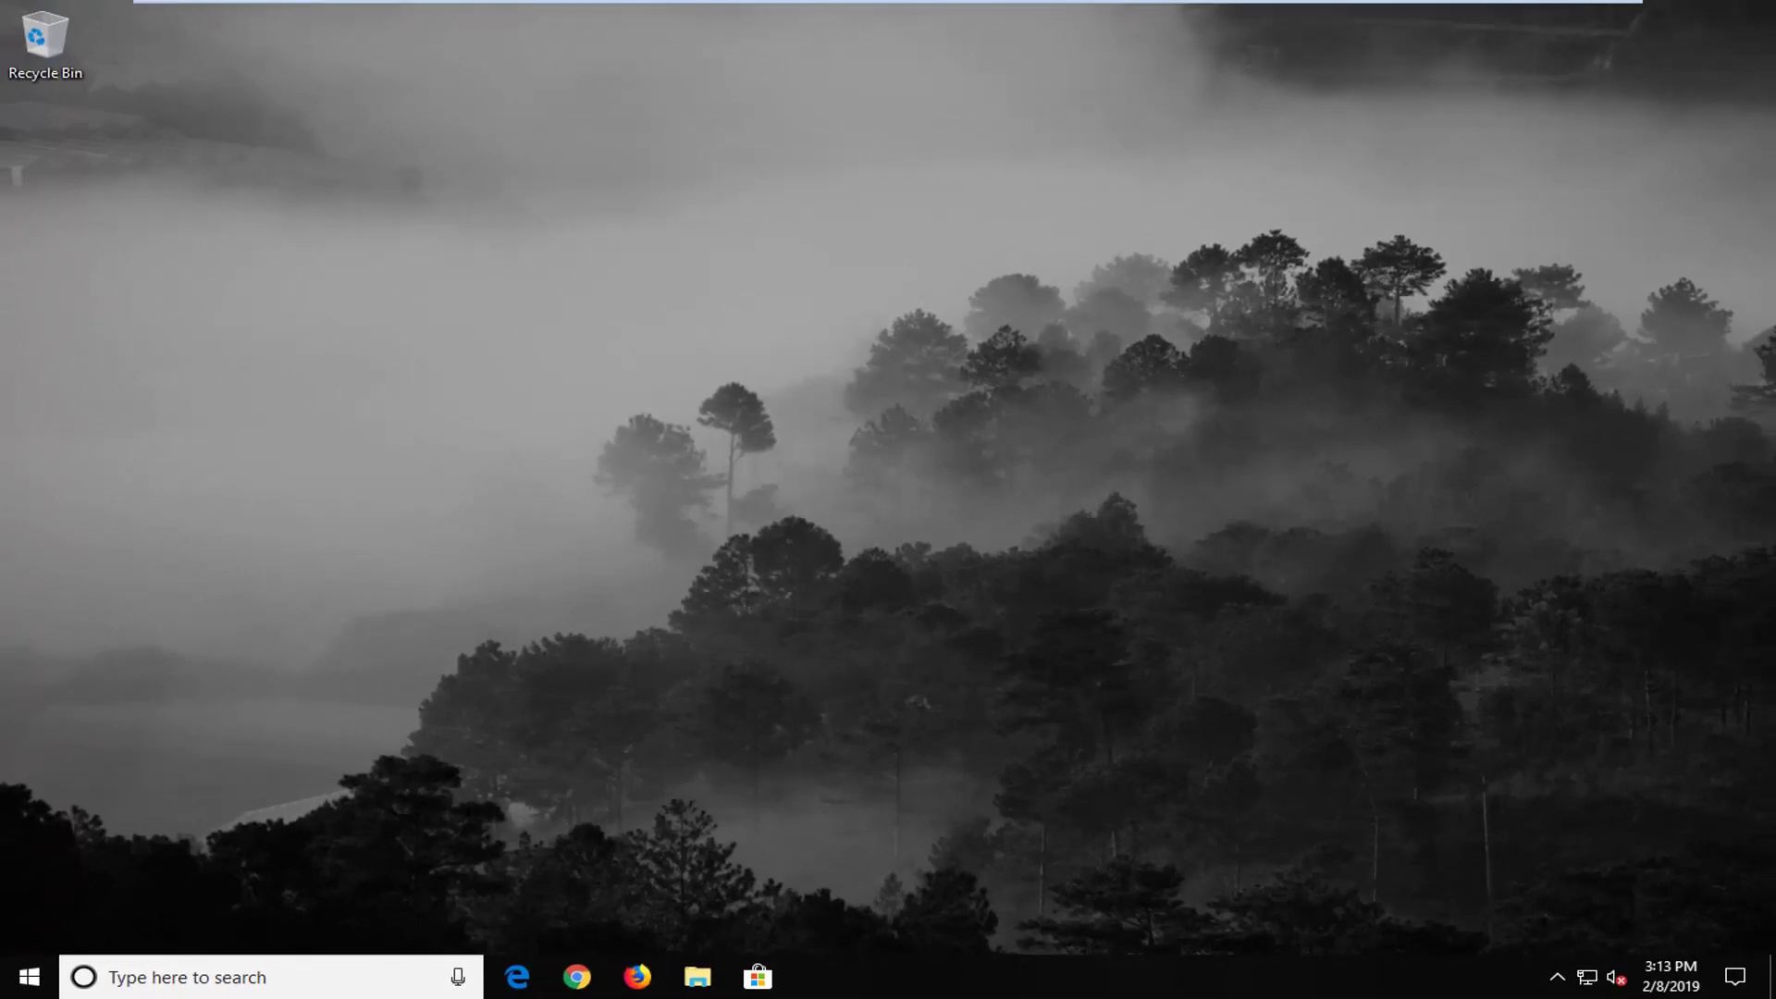
Search Start for 'device manager' and open the Device Manager result
left_click(28, 978)
type("dev")
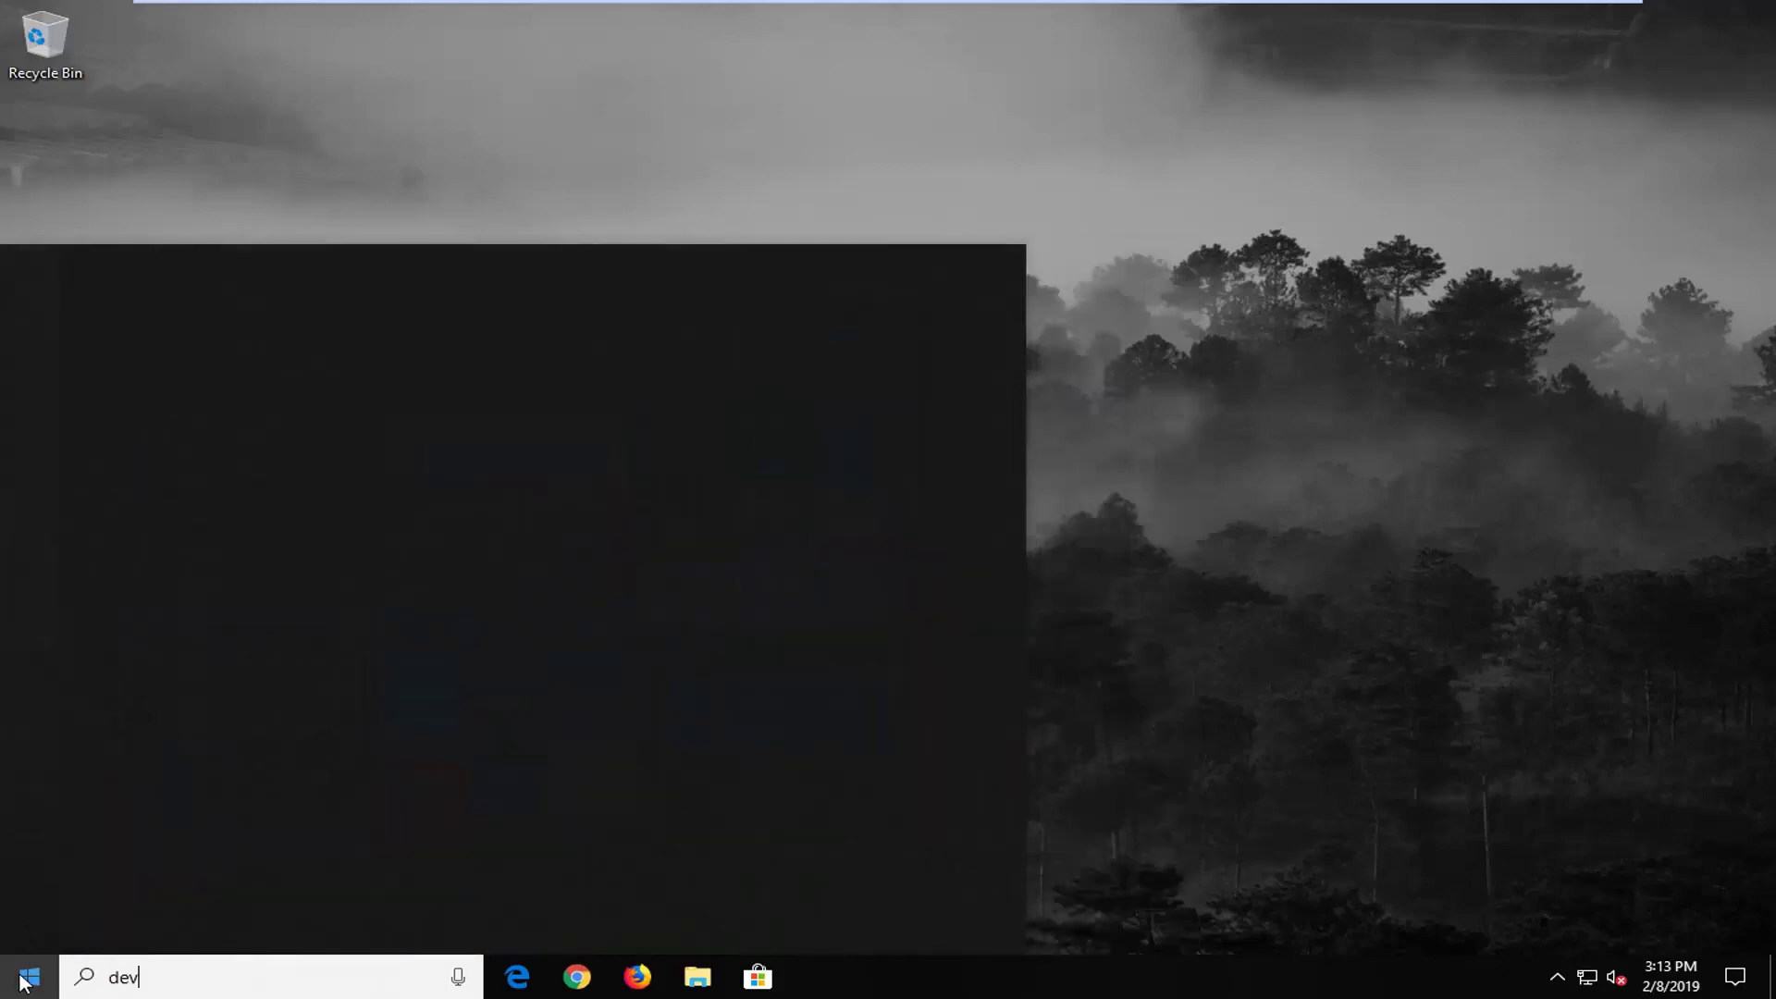
type("ice manager")
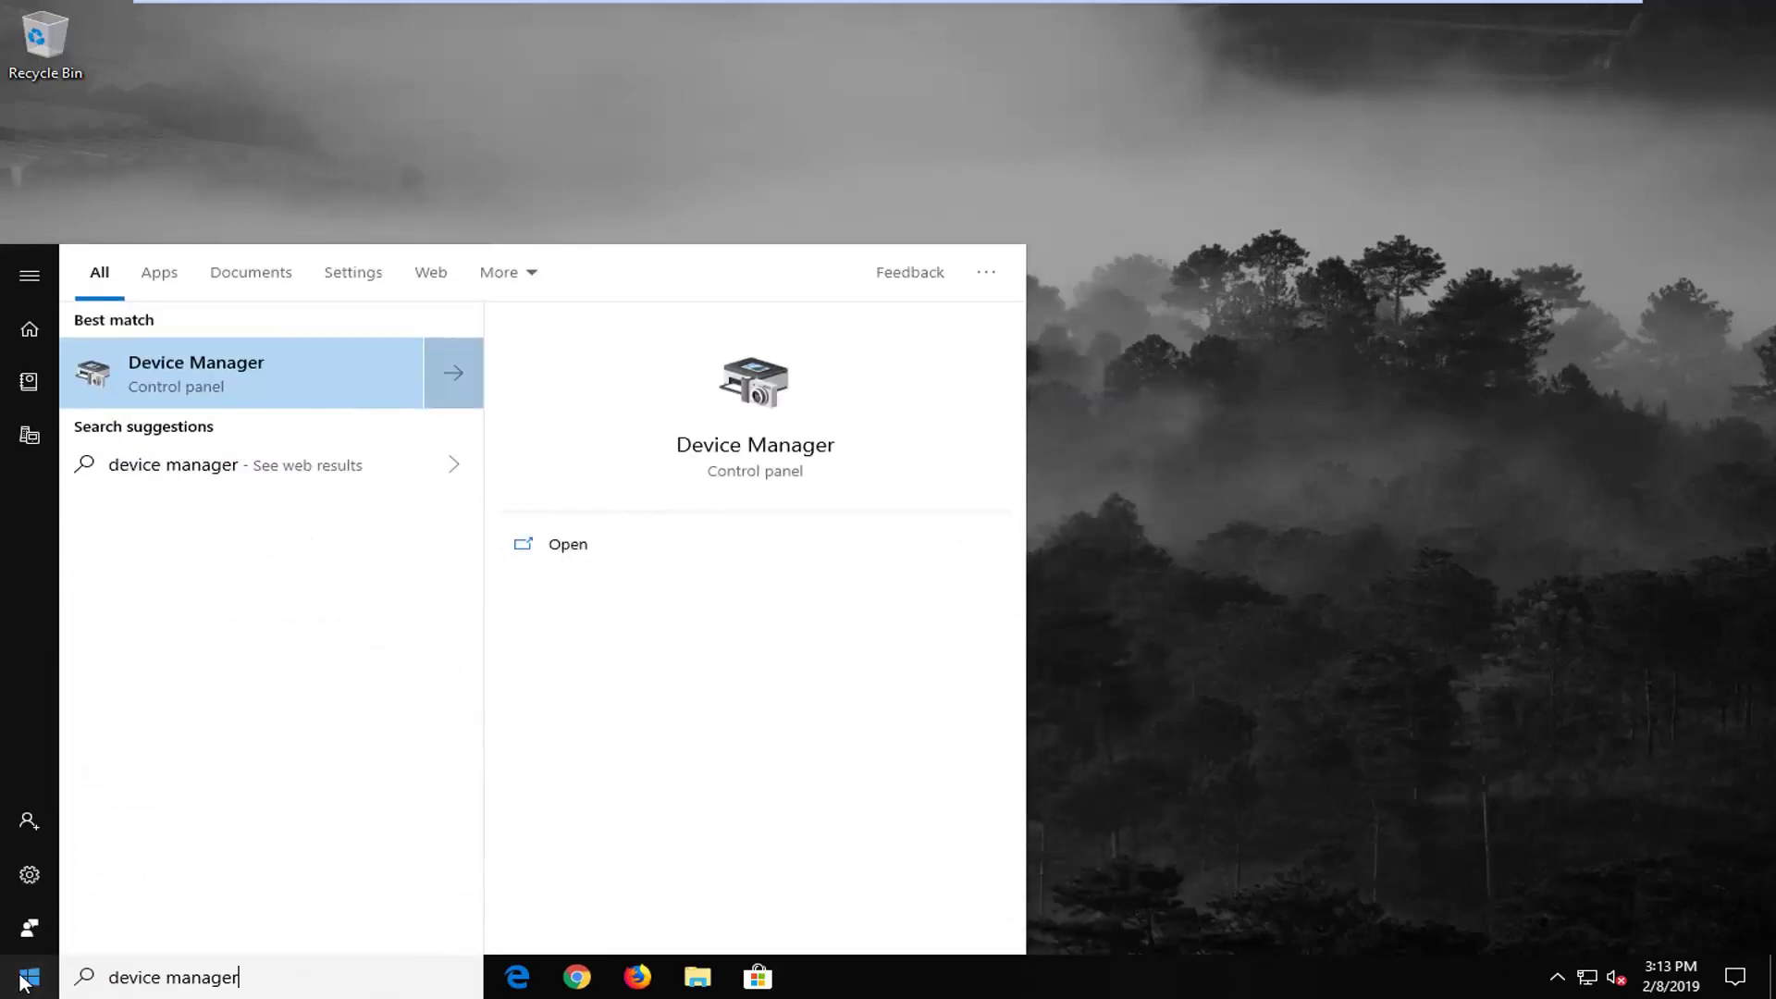
left_click(275, 400)
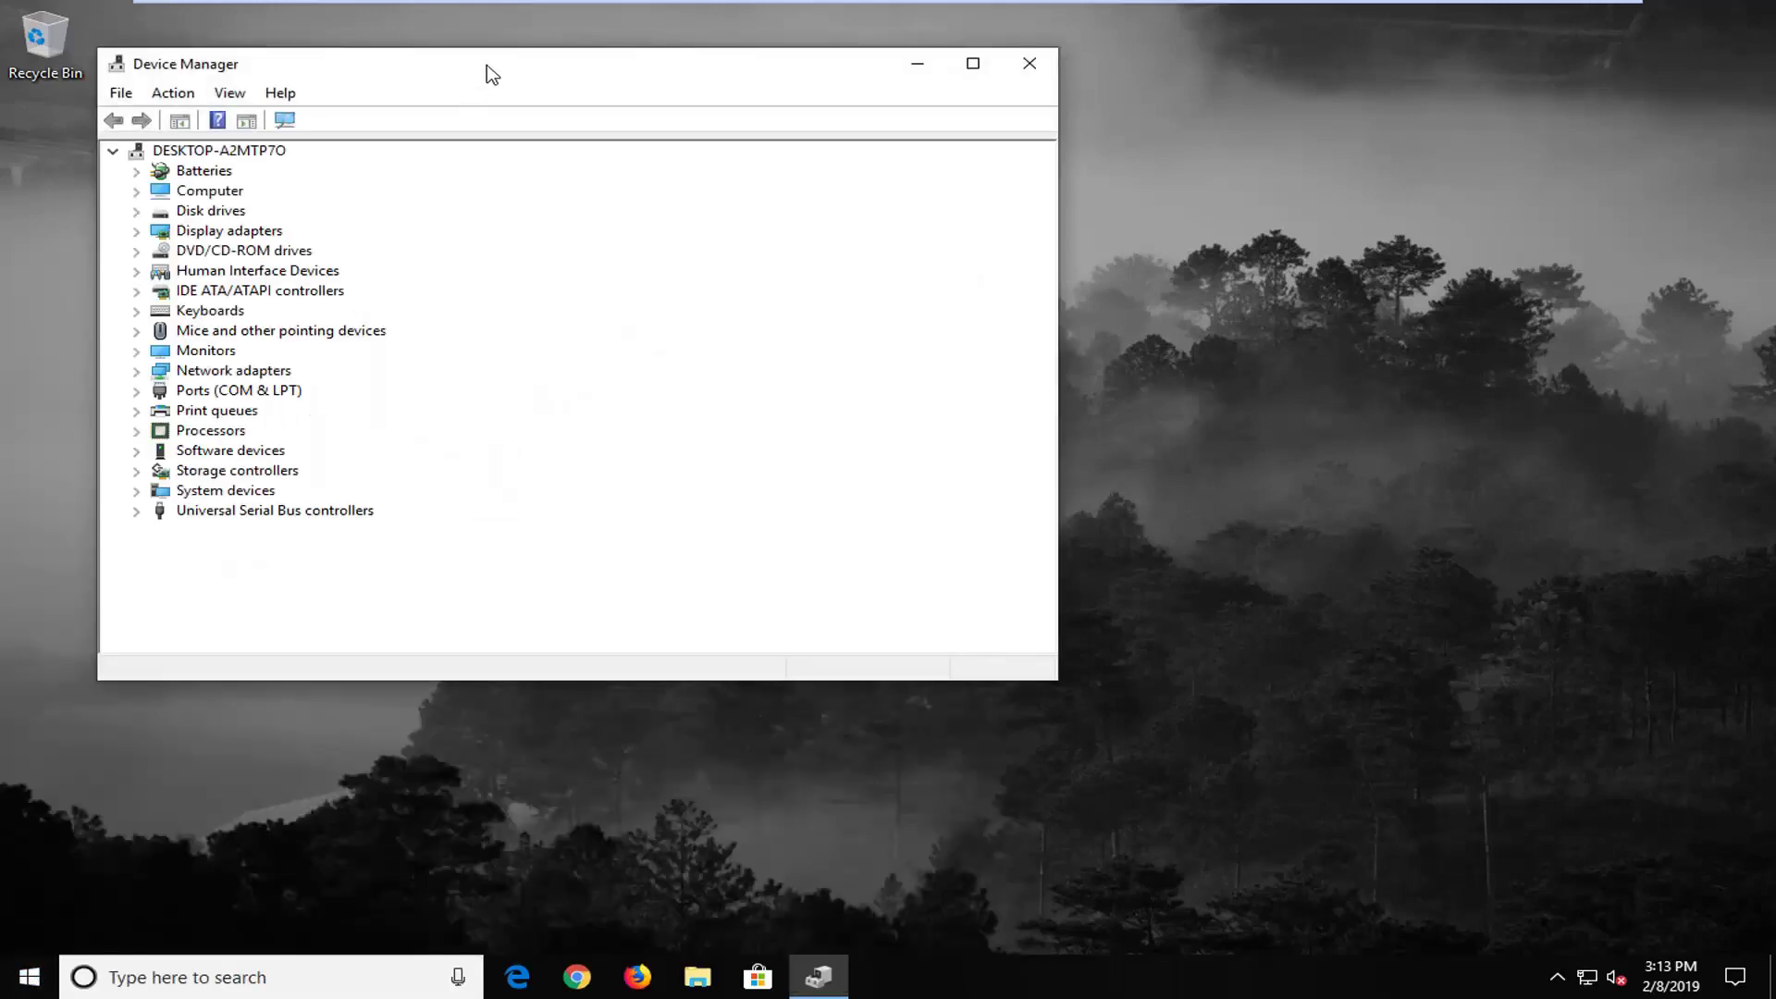
Move Device Manager to the screen centre and expand Universal Serial Bus controllers
left_click_drag(492, 74, 842, 129)
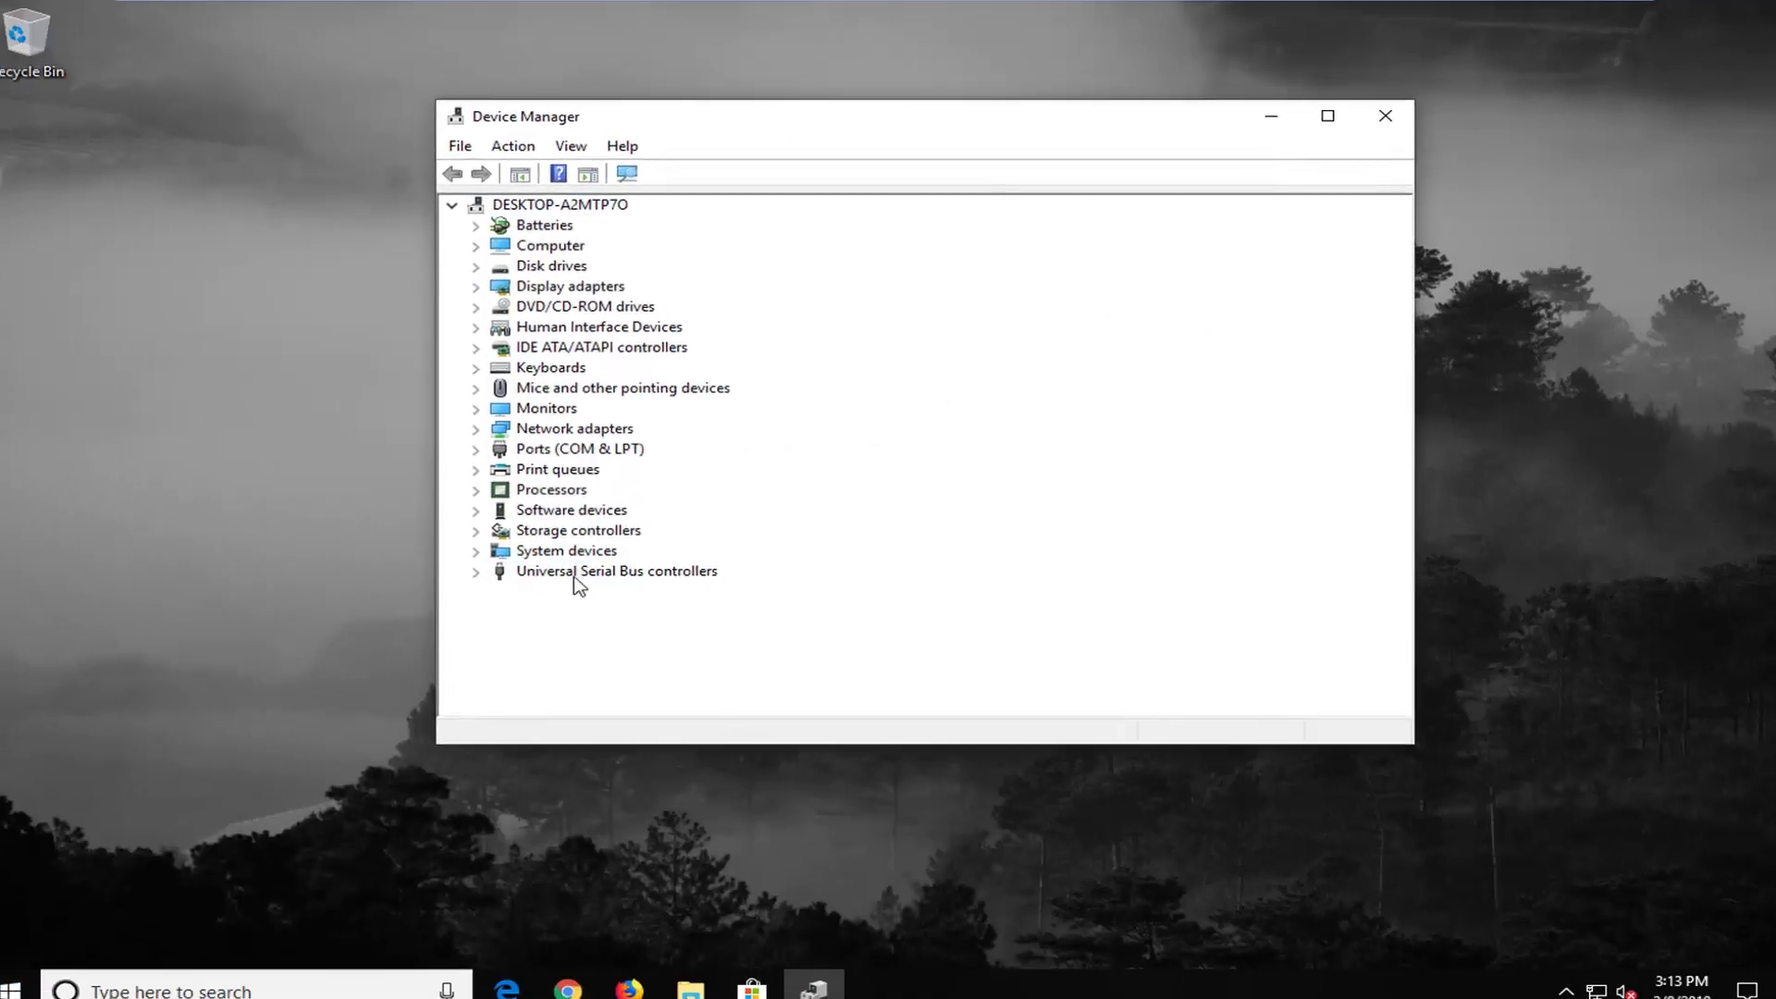
left_click(578, 574)
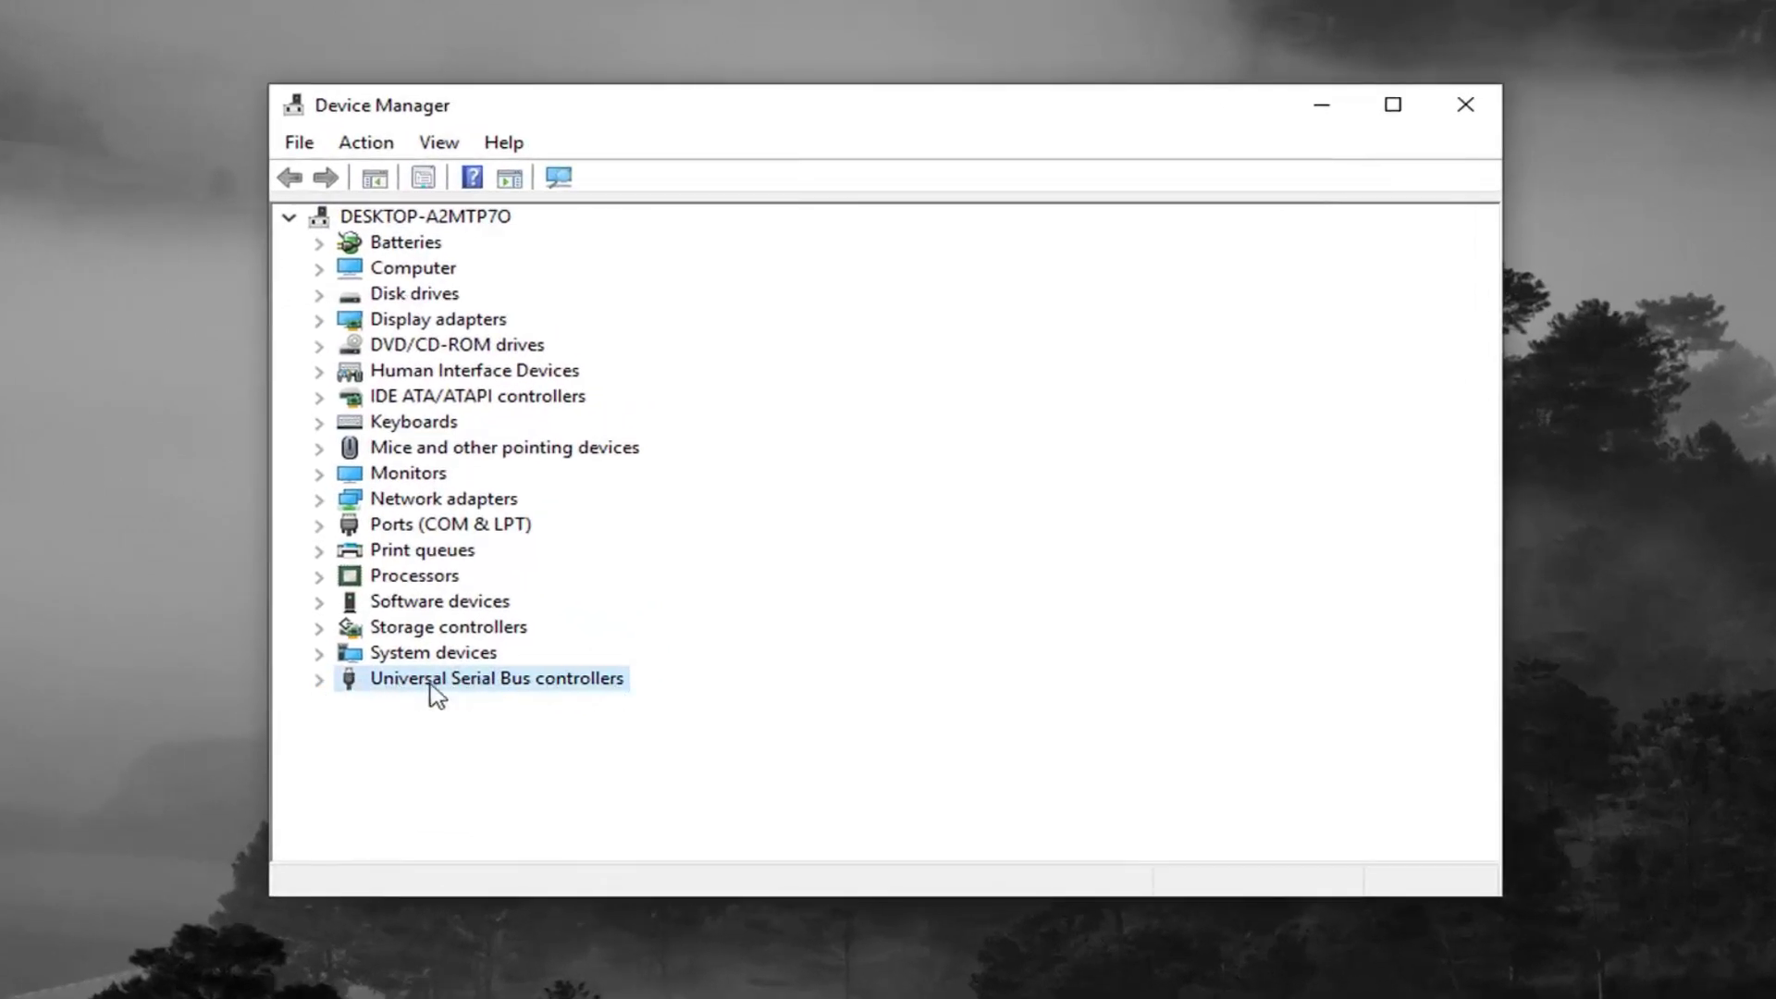
left_click(322, 683)
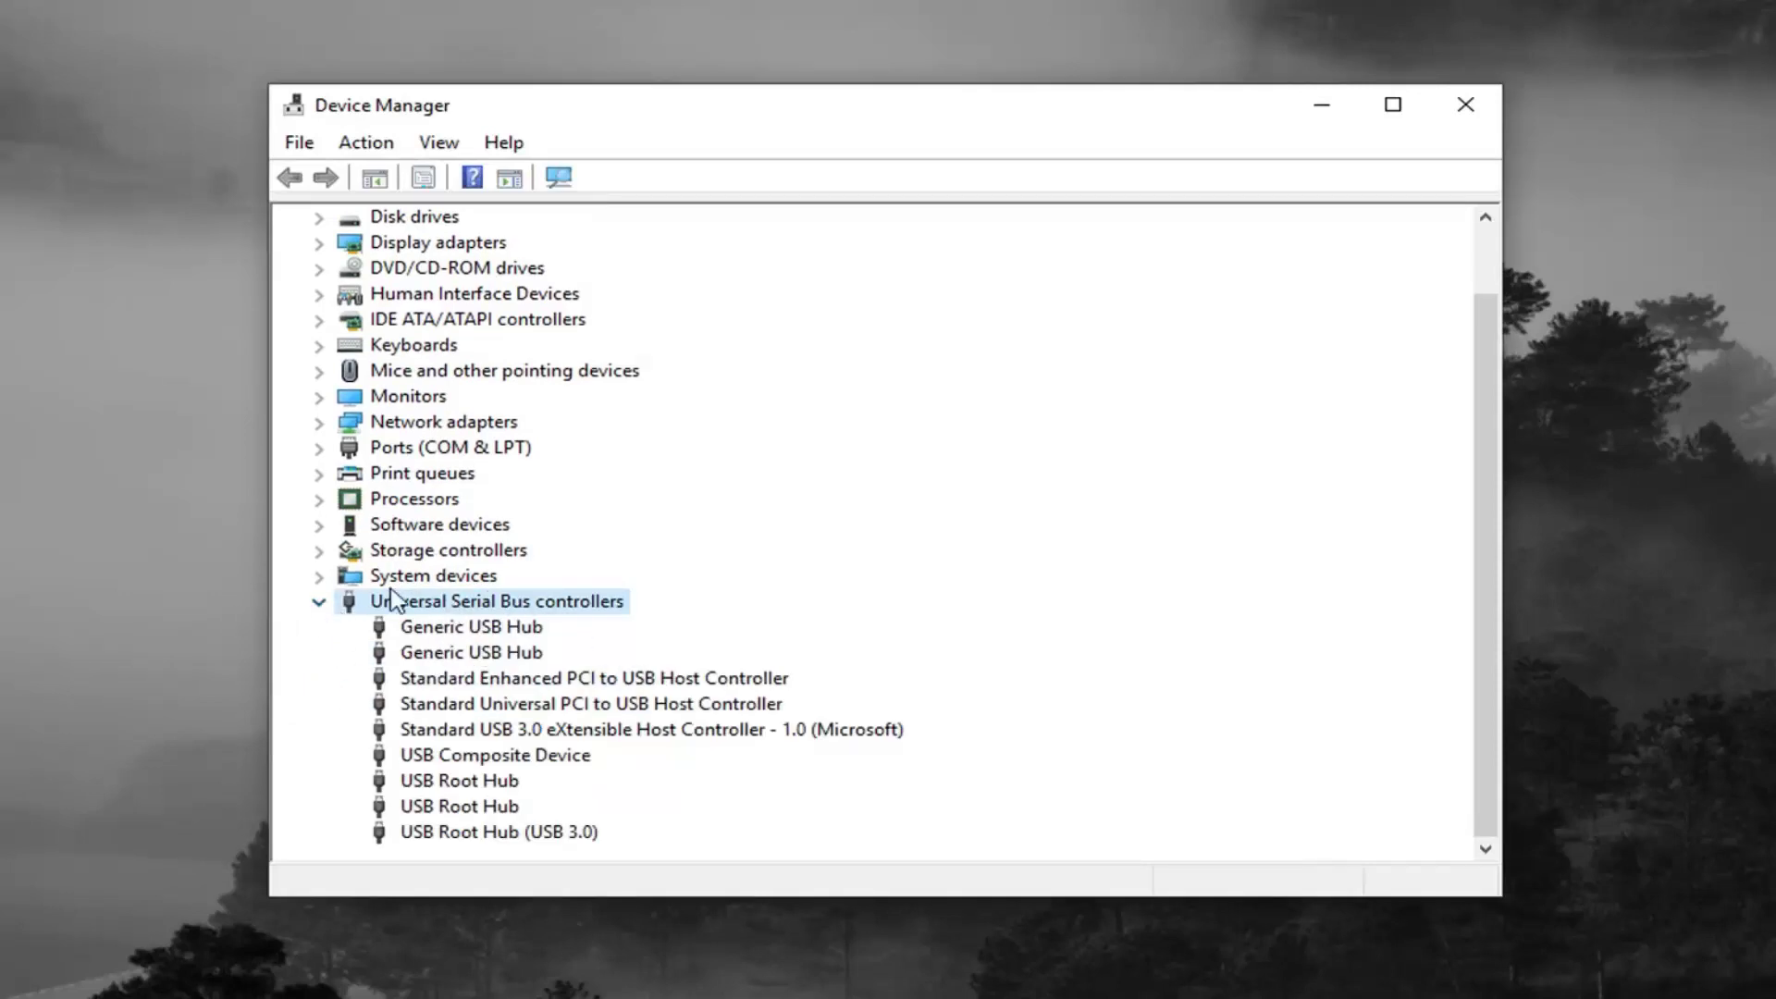
Look through the USB hubs, host controllers and composite device, ending on Standard Enhanced PCI controller
left_click(472, 653)
left_click(683, 686)
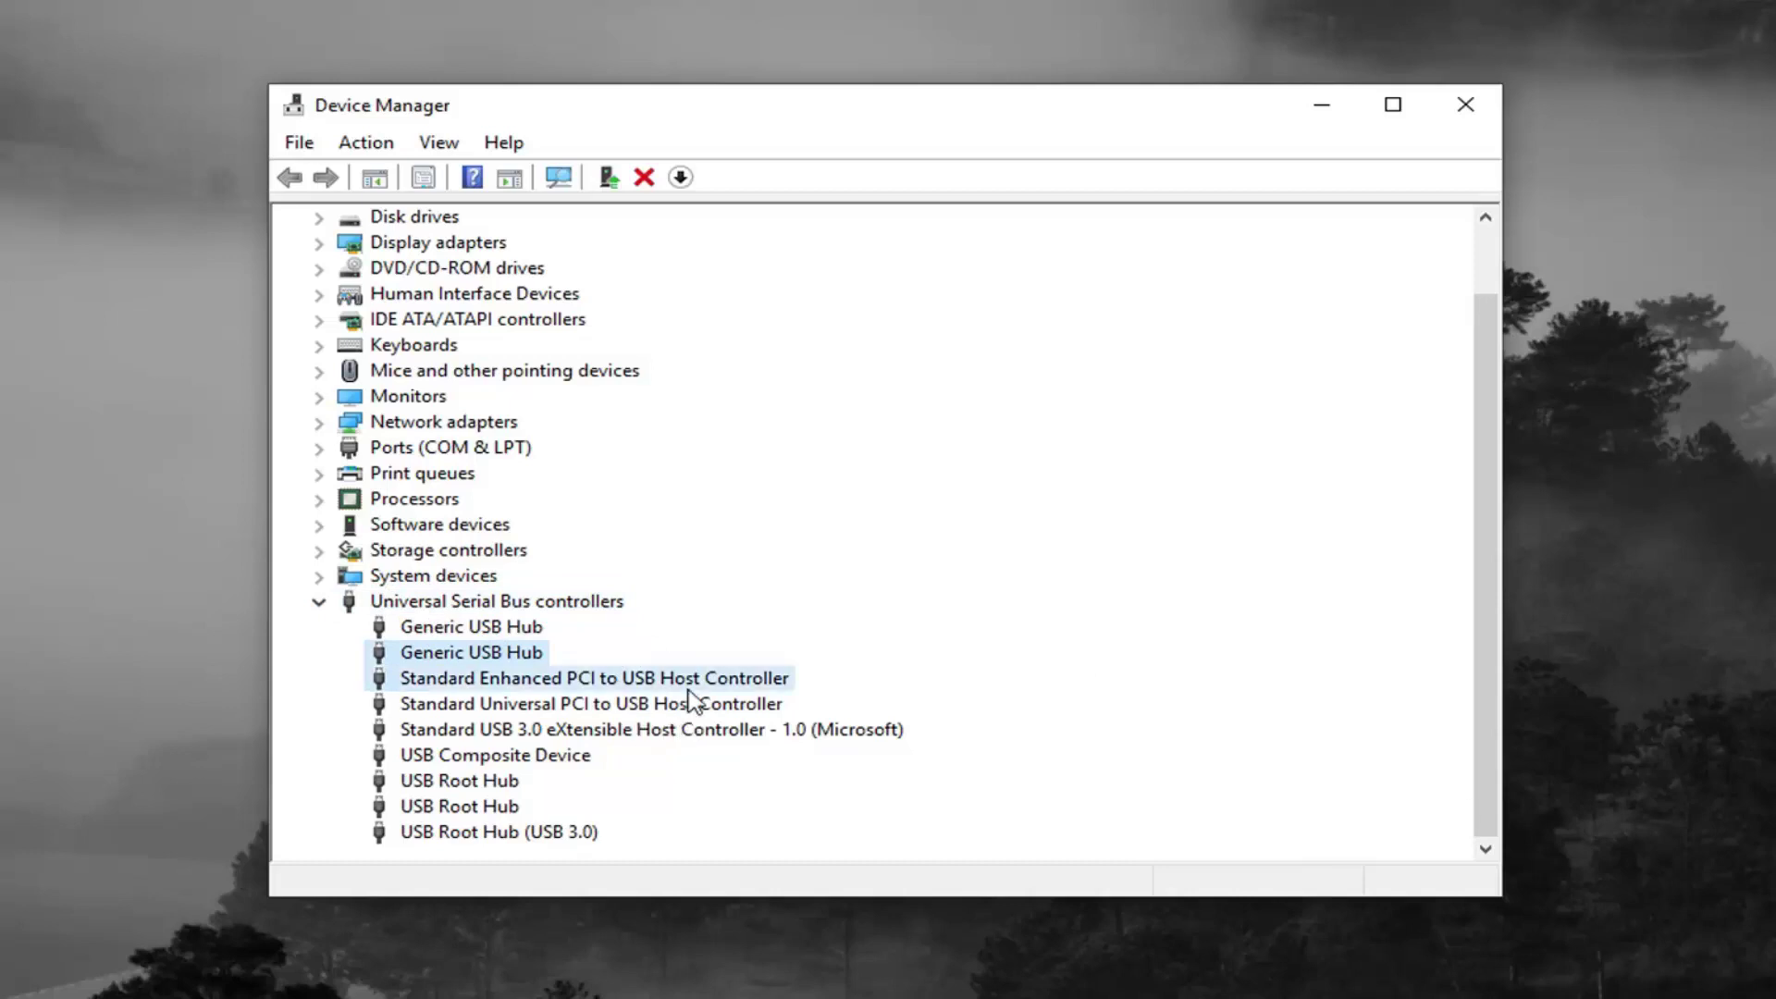
left_click(548, 730)
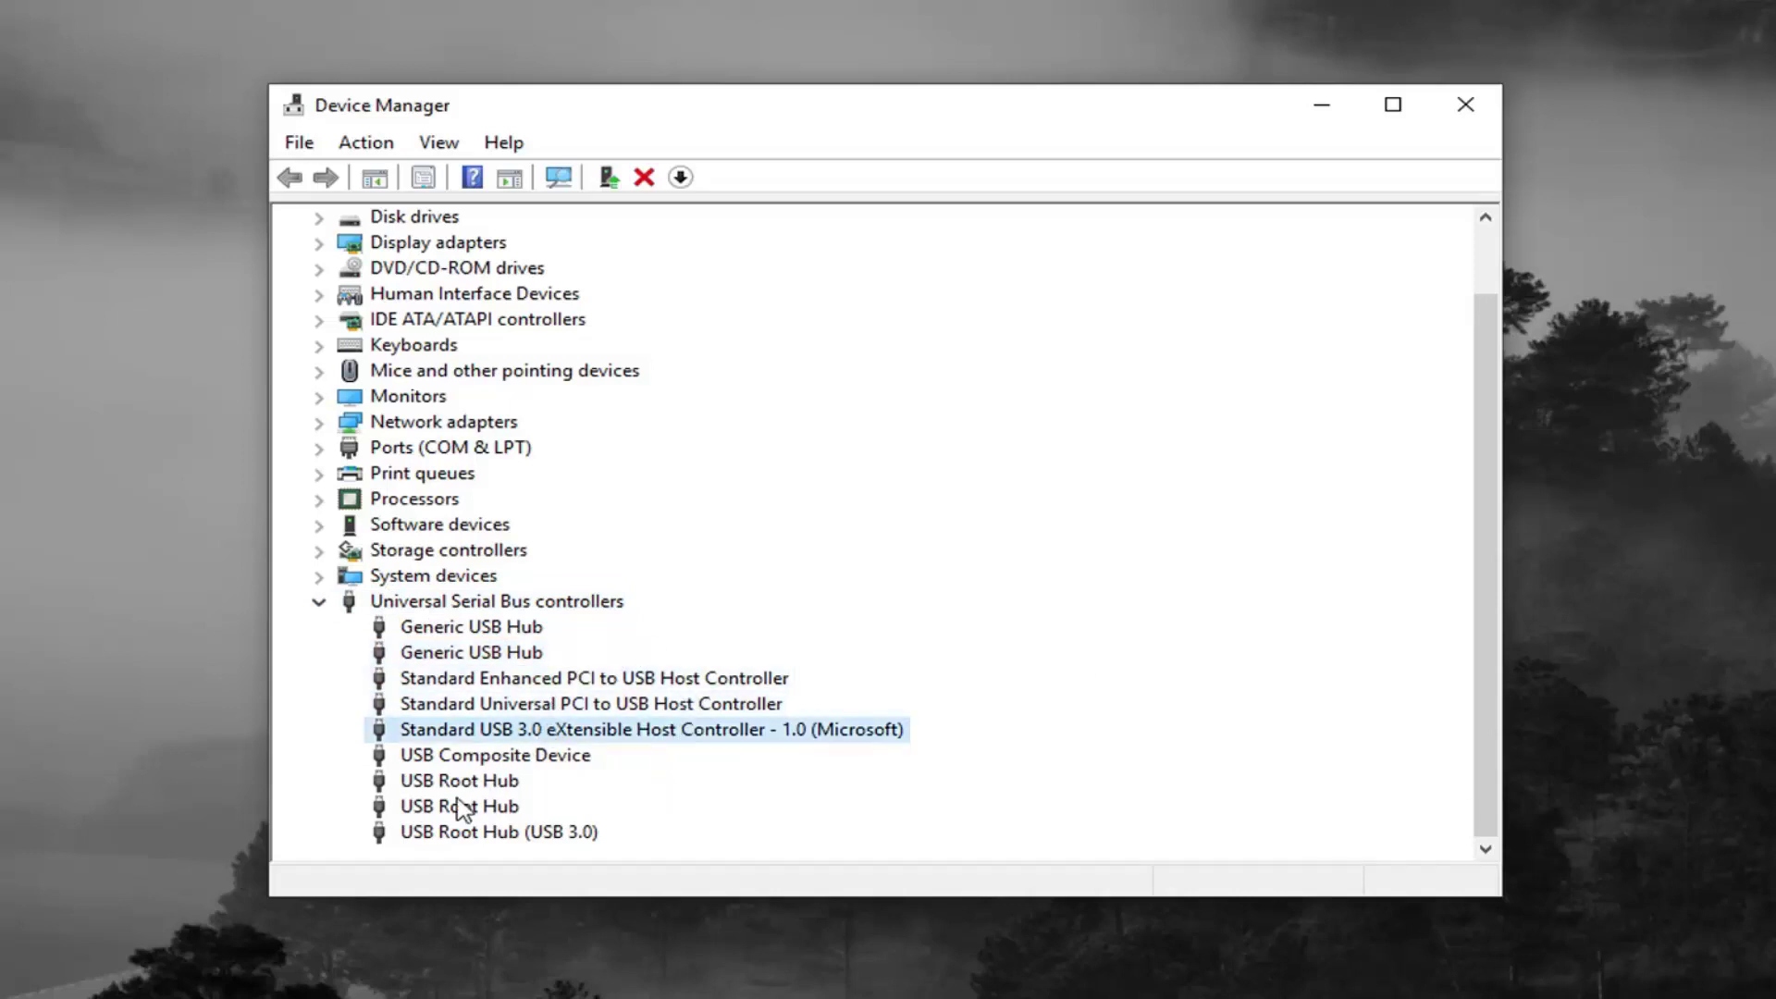
left_click(459, 782)
left_click(456, 814)
left_click(449, 761)
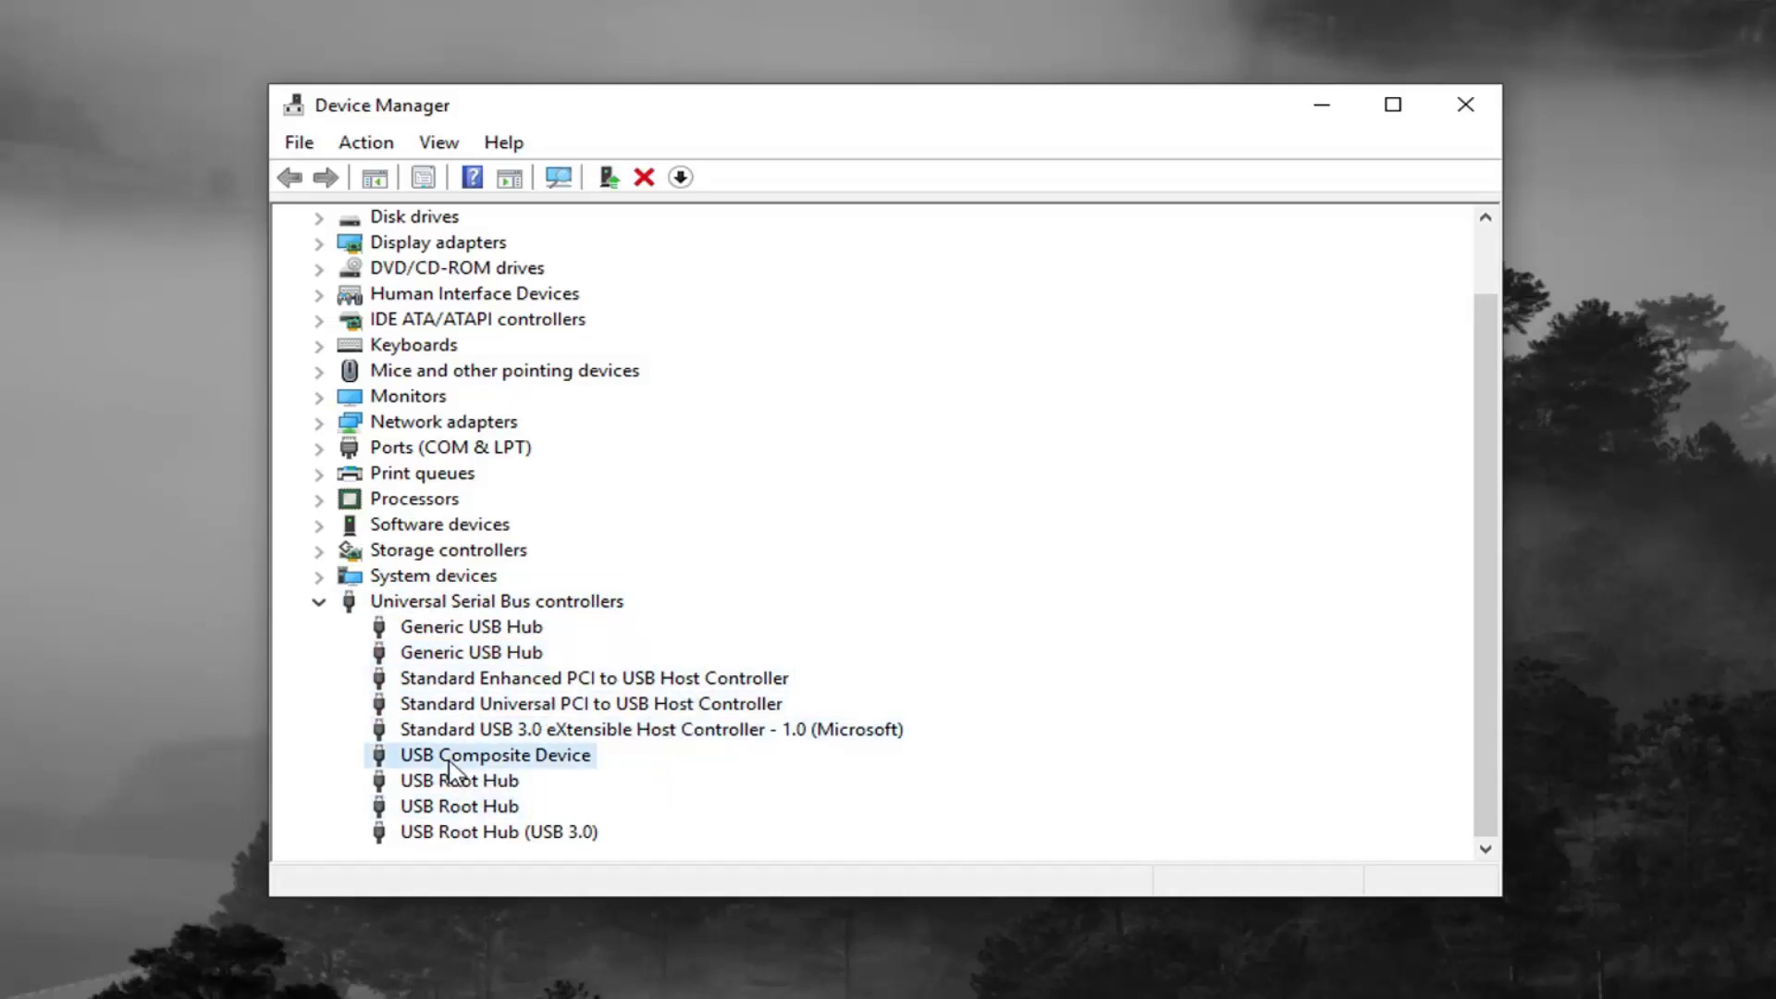
left_click(494, 657)
left_click(475, 705)
left_click(491, 685)
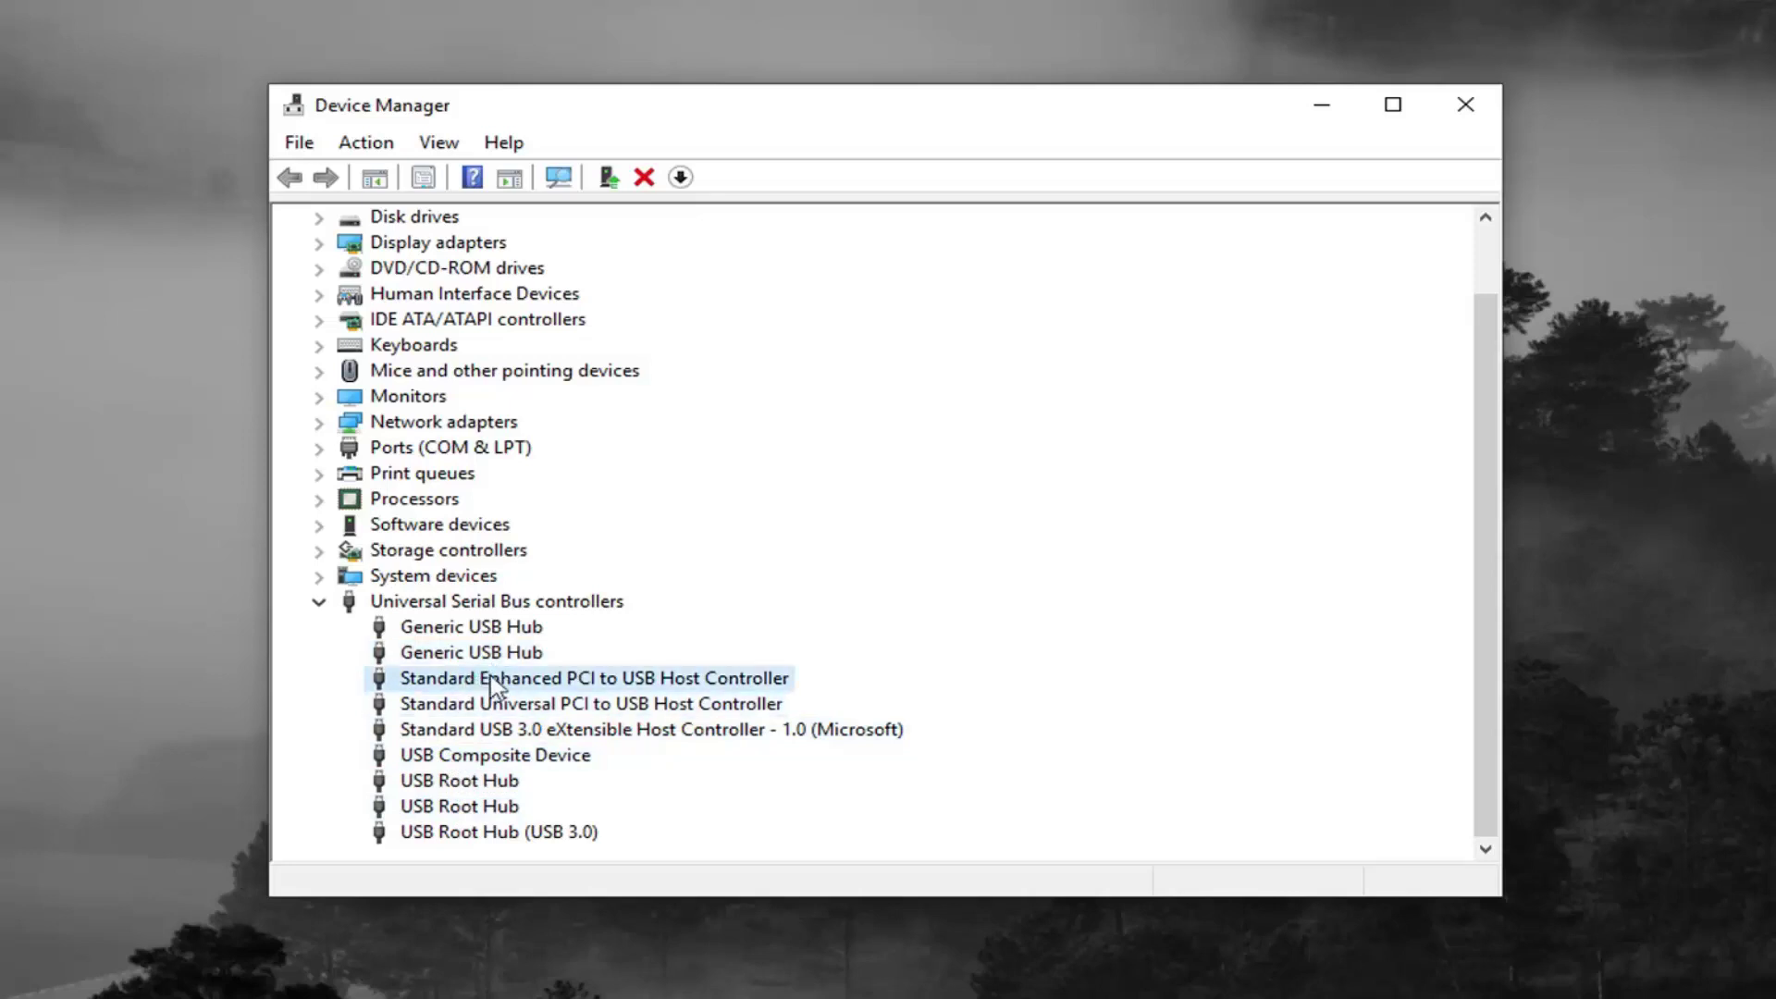
Uninstall the Standard Enhanced PCI to USB Host Controller
right_click(473, 682)
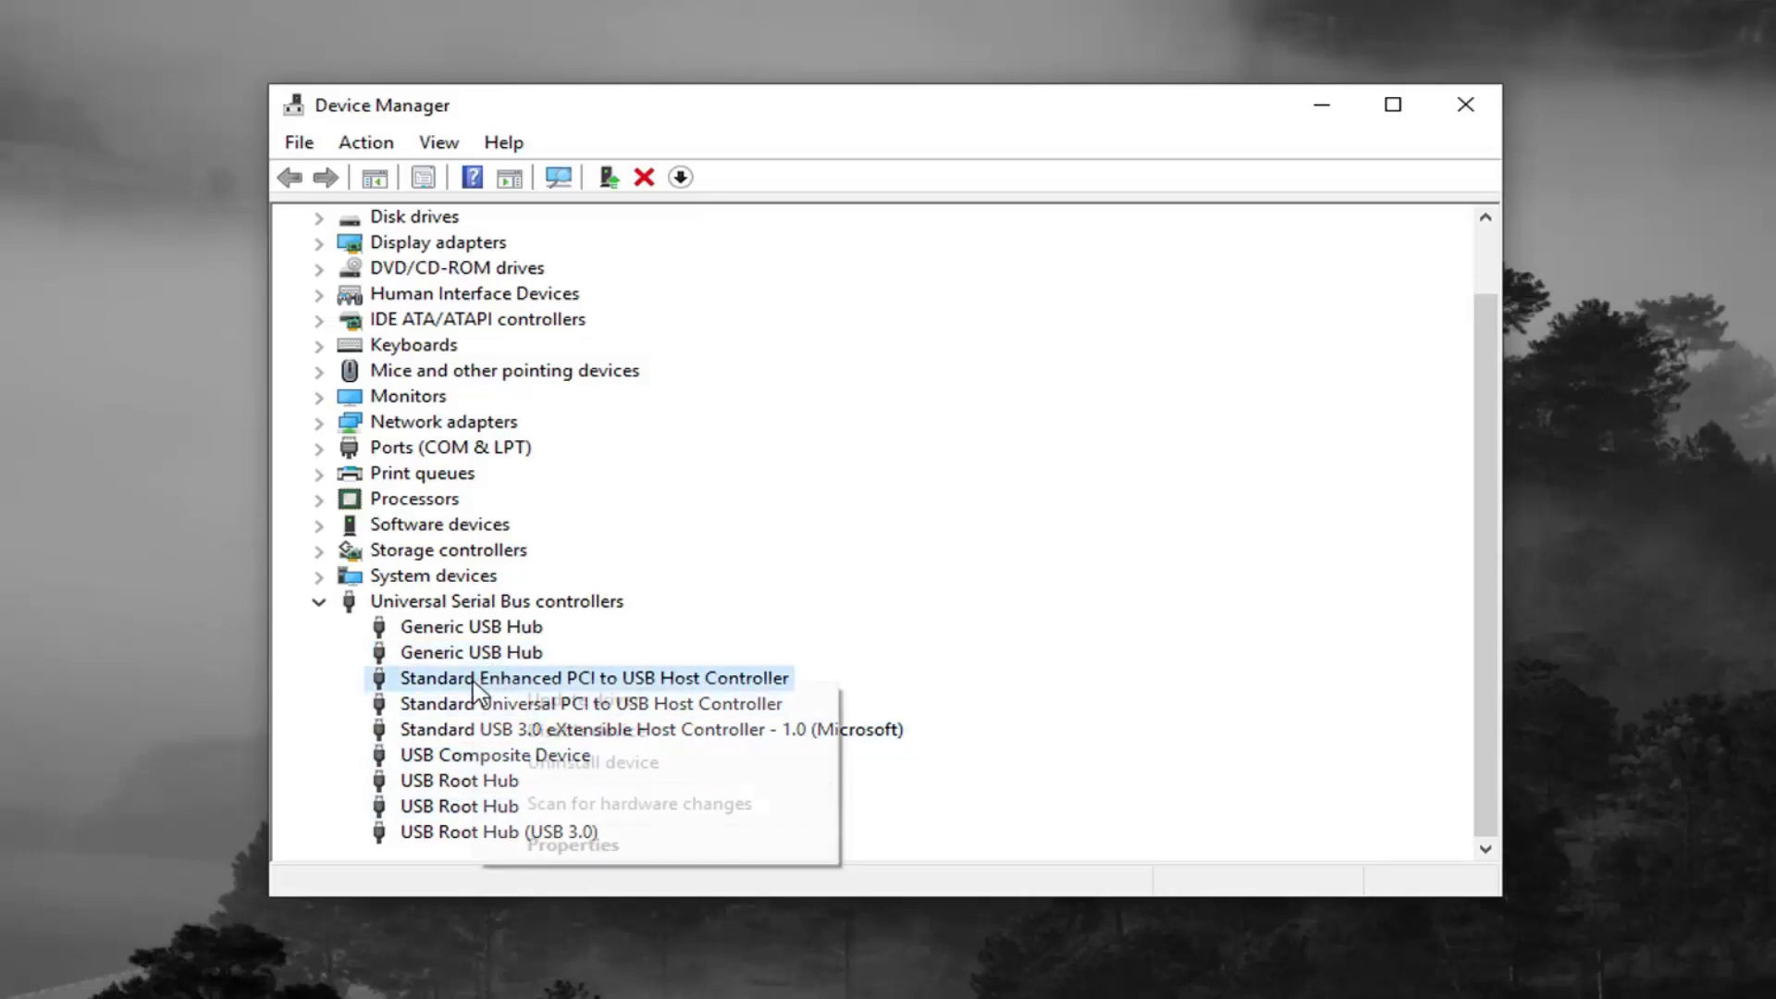
left_click(588, 763)
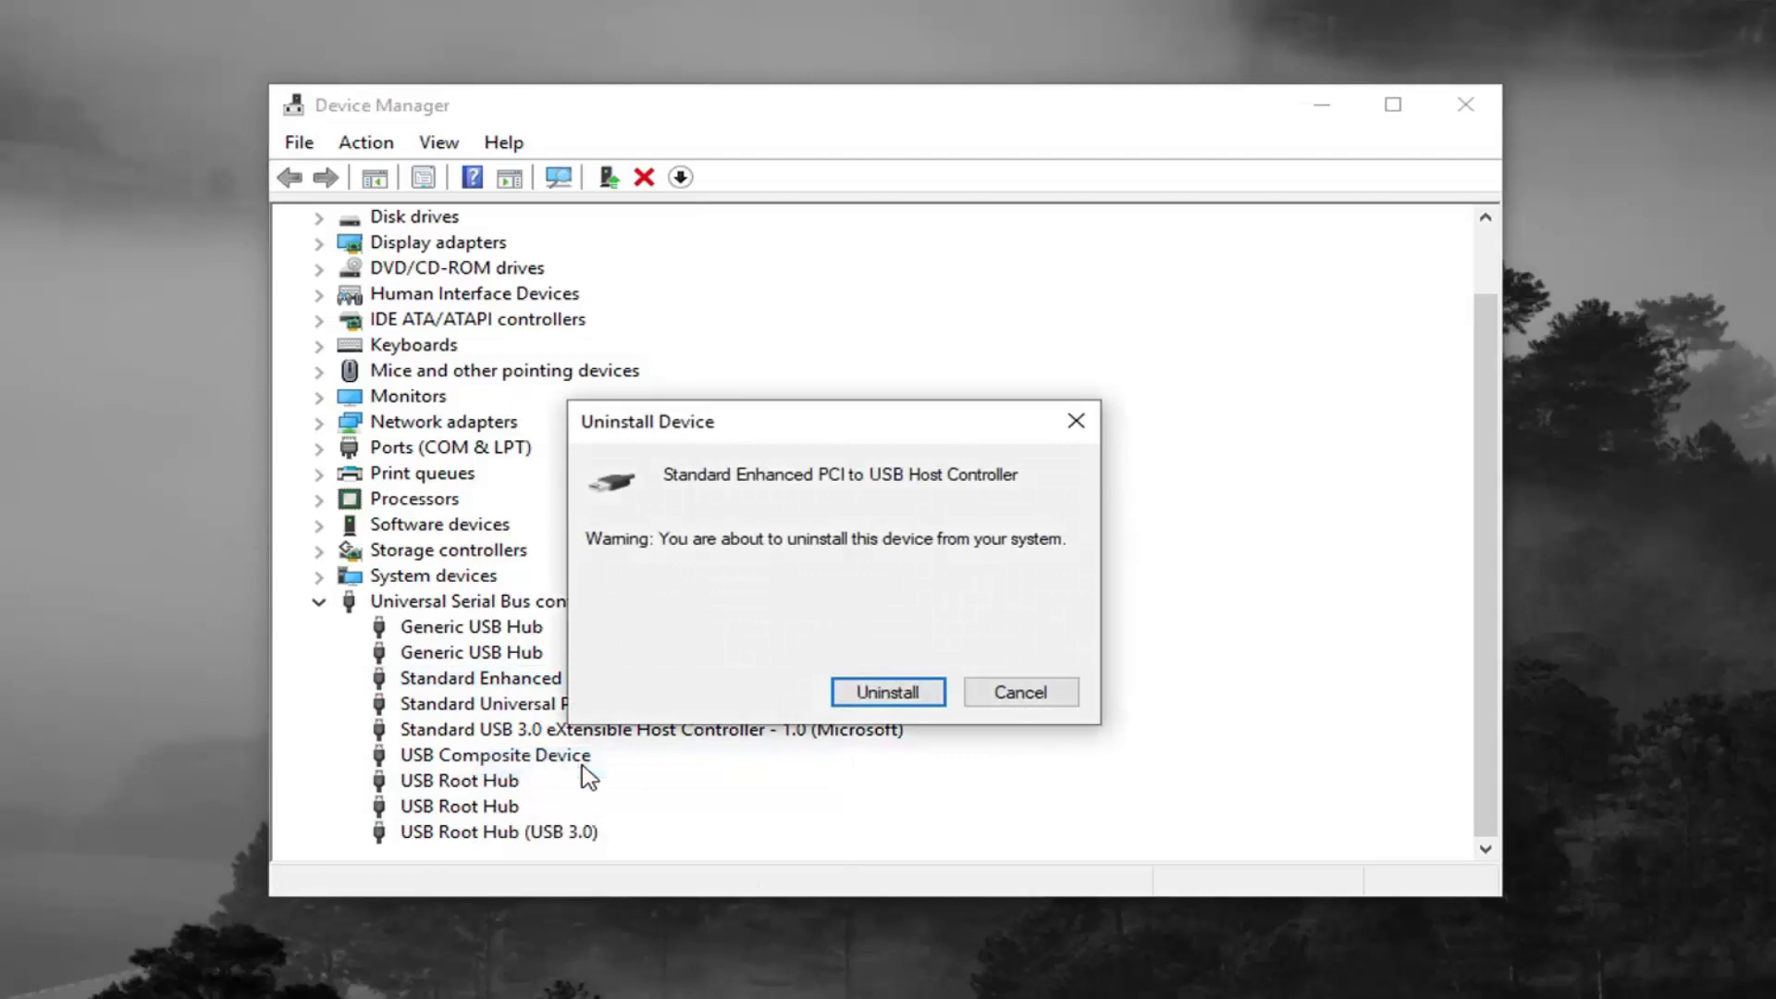
left_click(885, 694)
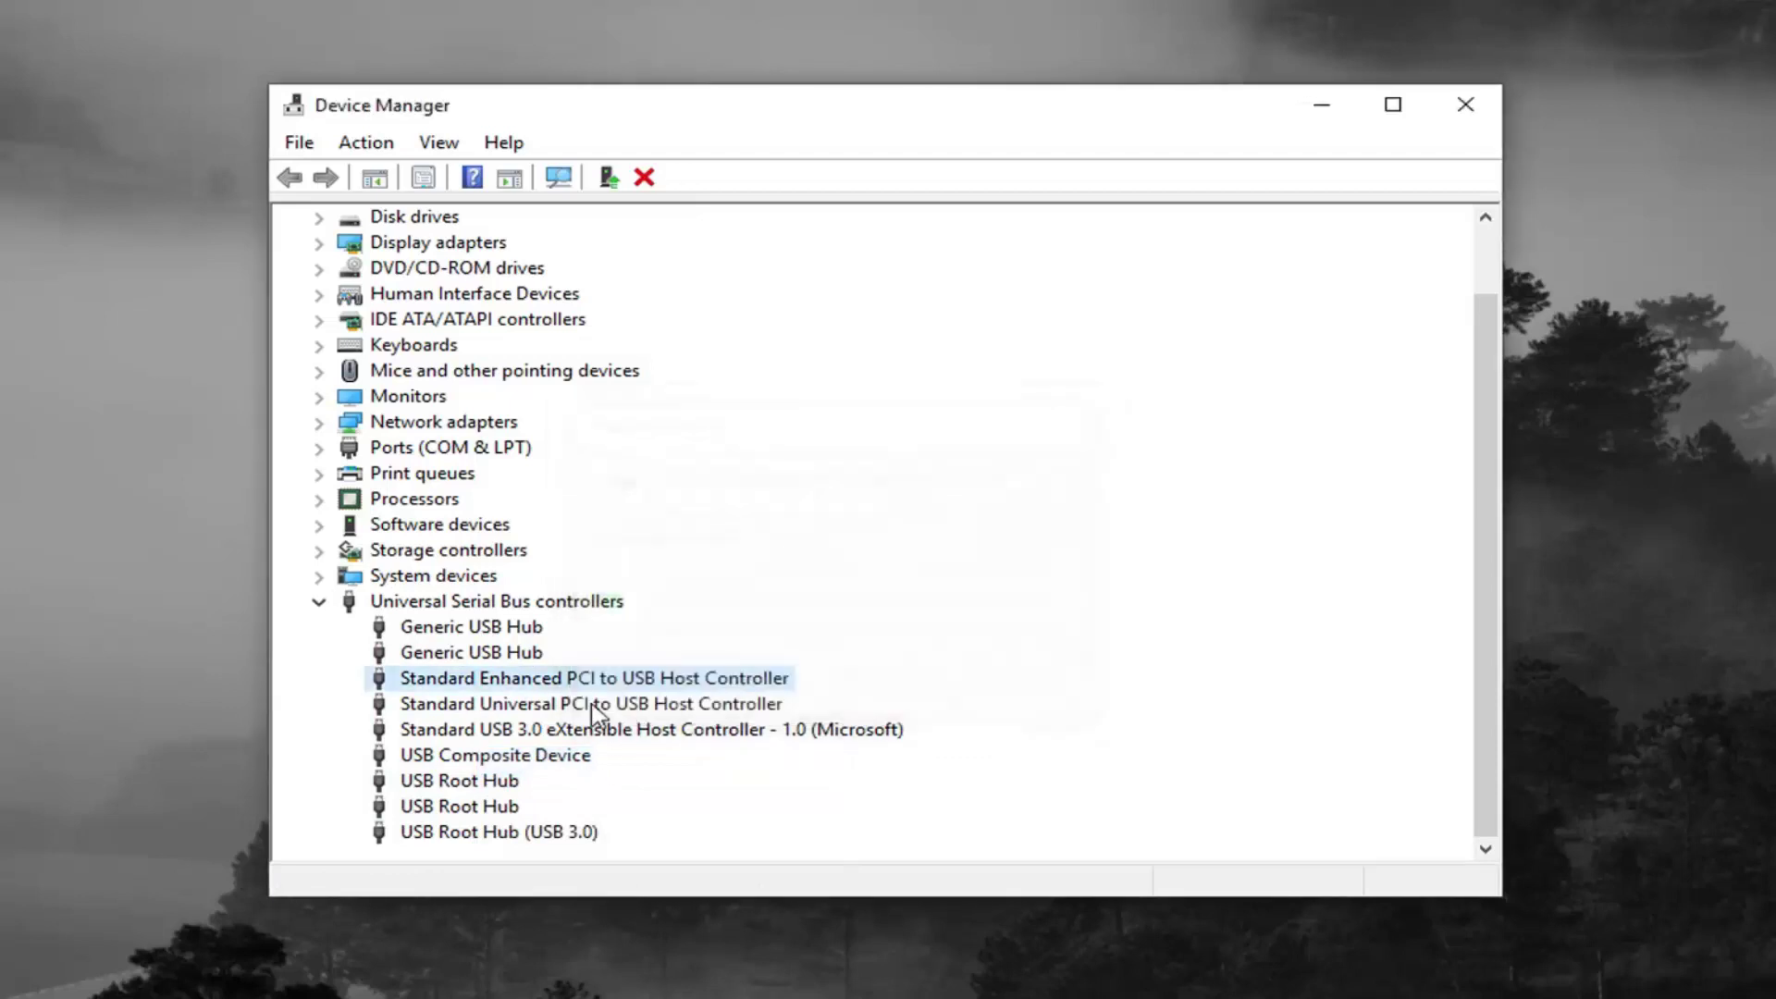
Uninstall the Standard Universal PCI to USB Host Controller
left_click(495, 708)
left_click(527, 755)
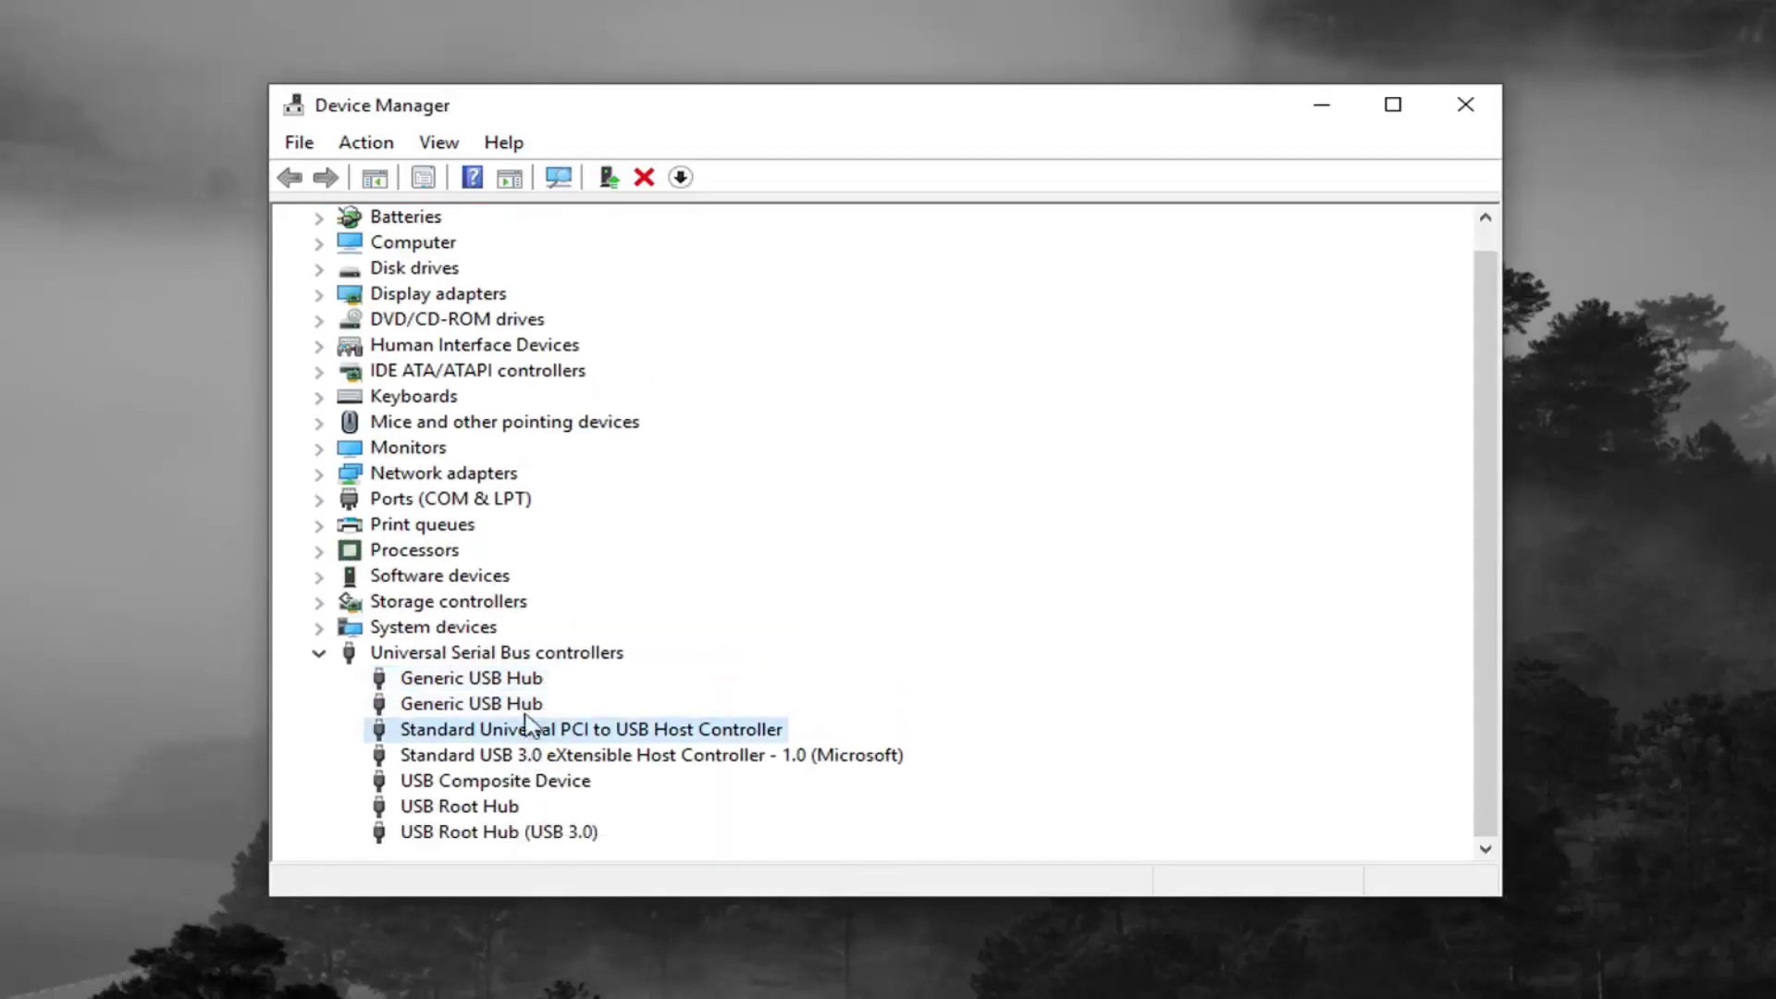
right_click(523, 730)
left_click(606, 815)
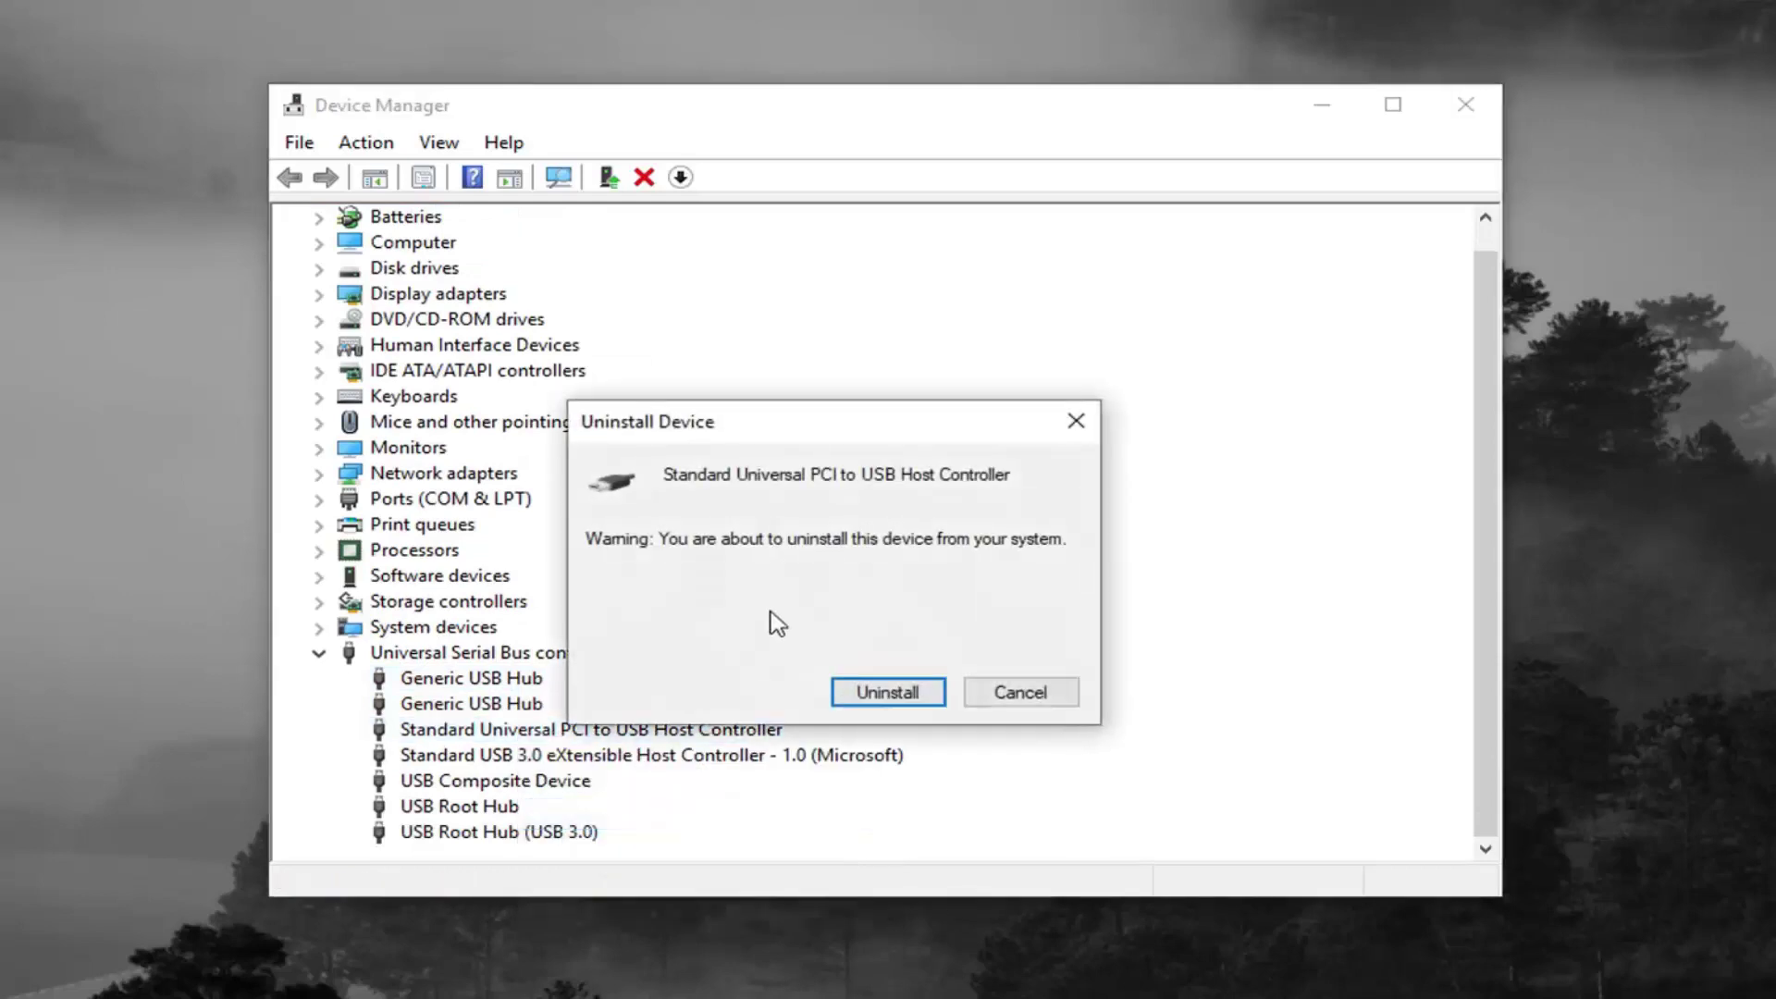
left_click(926, 707)
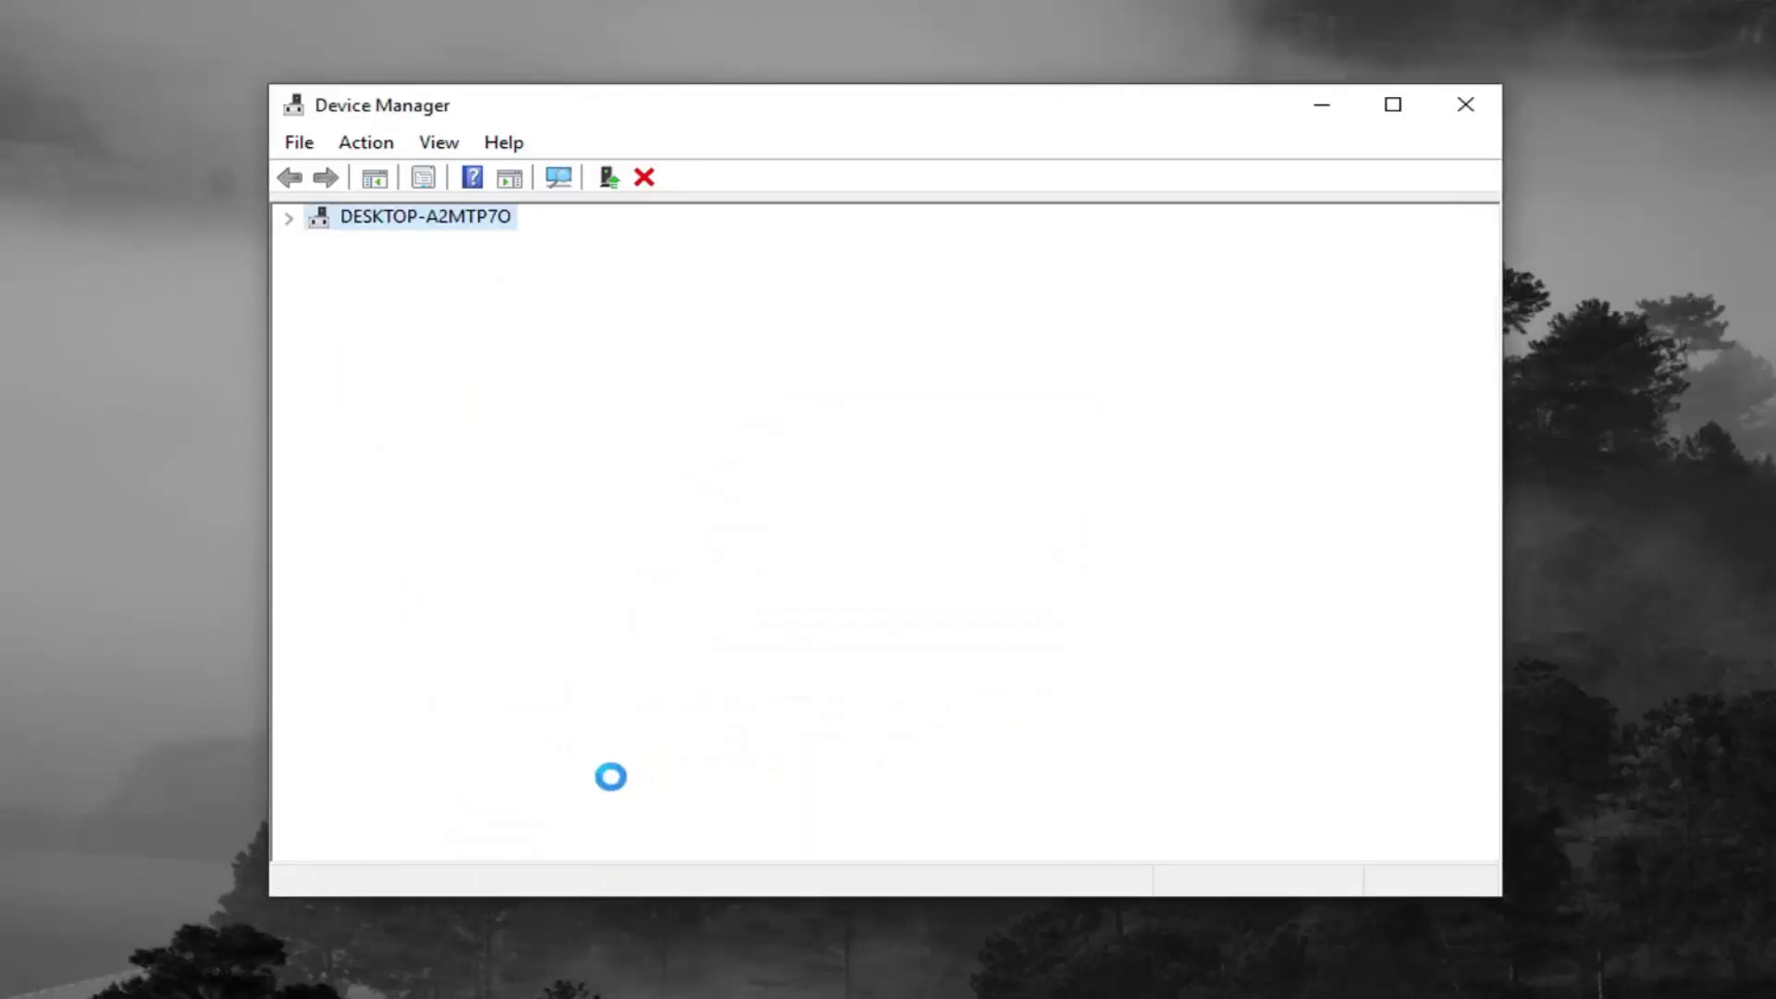
Uninstall the Standard USB 3.0 eXtensible Host Controller
right_click(622, 753)
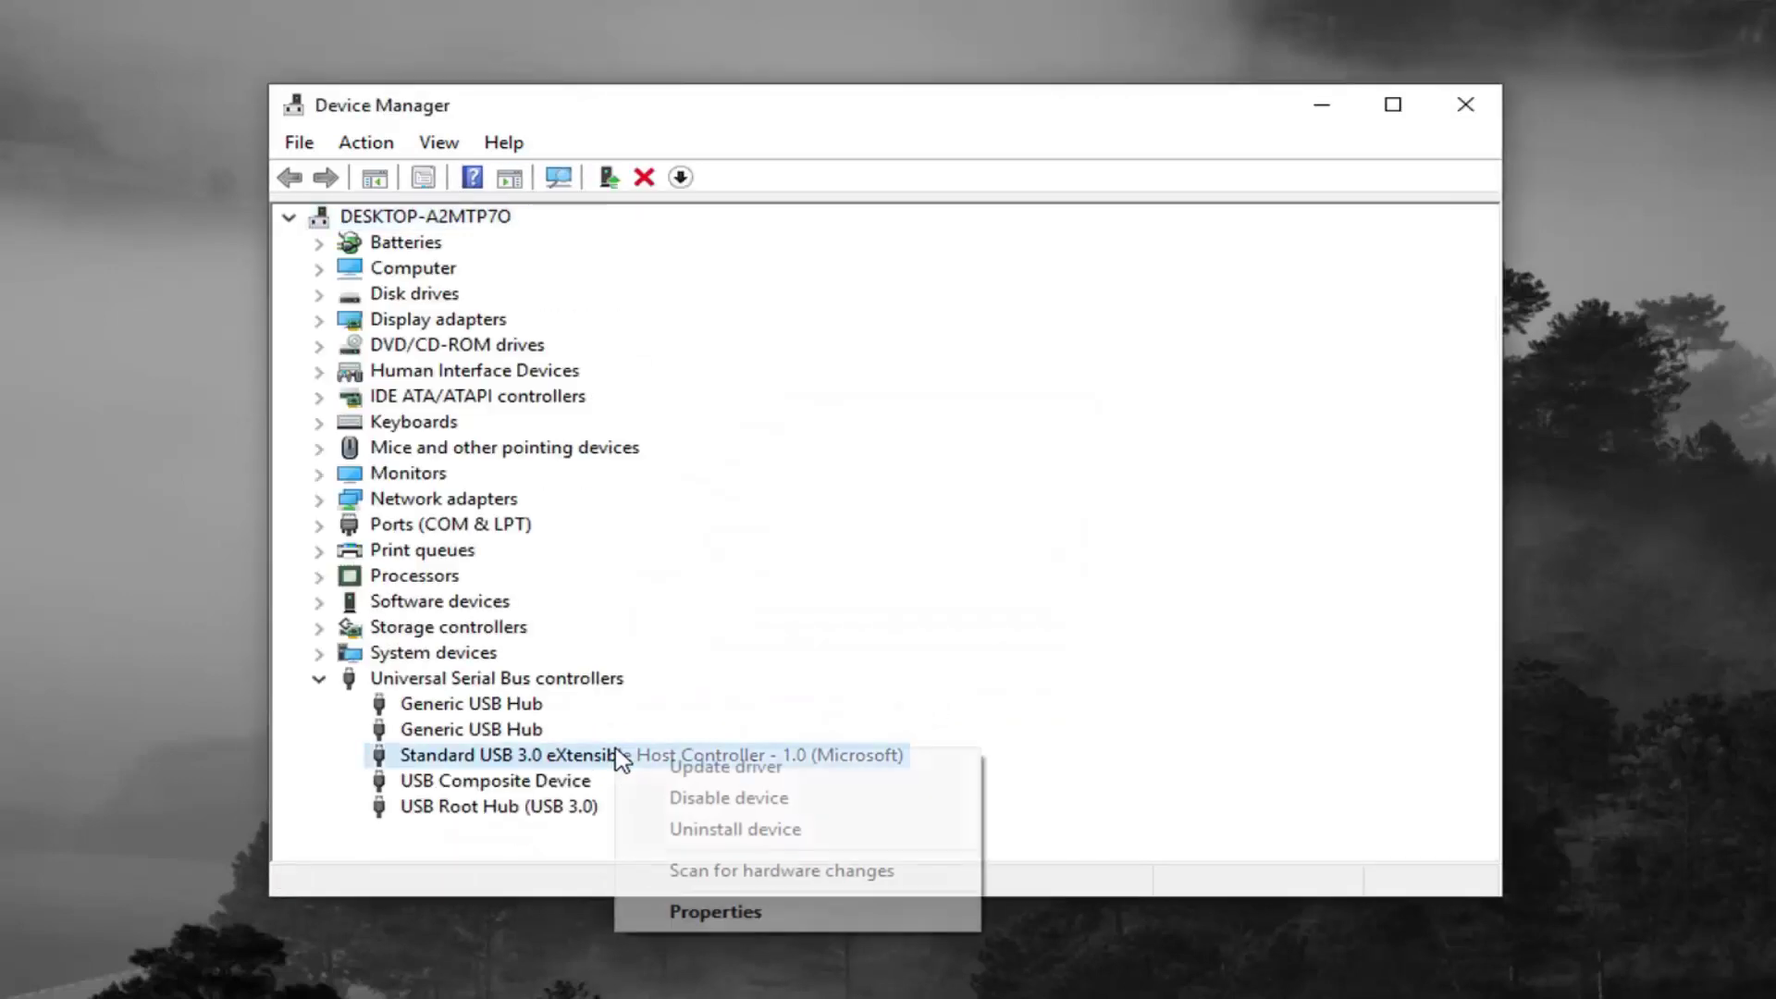
left_click(709, 830)
left_click(893, 695)
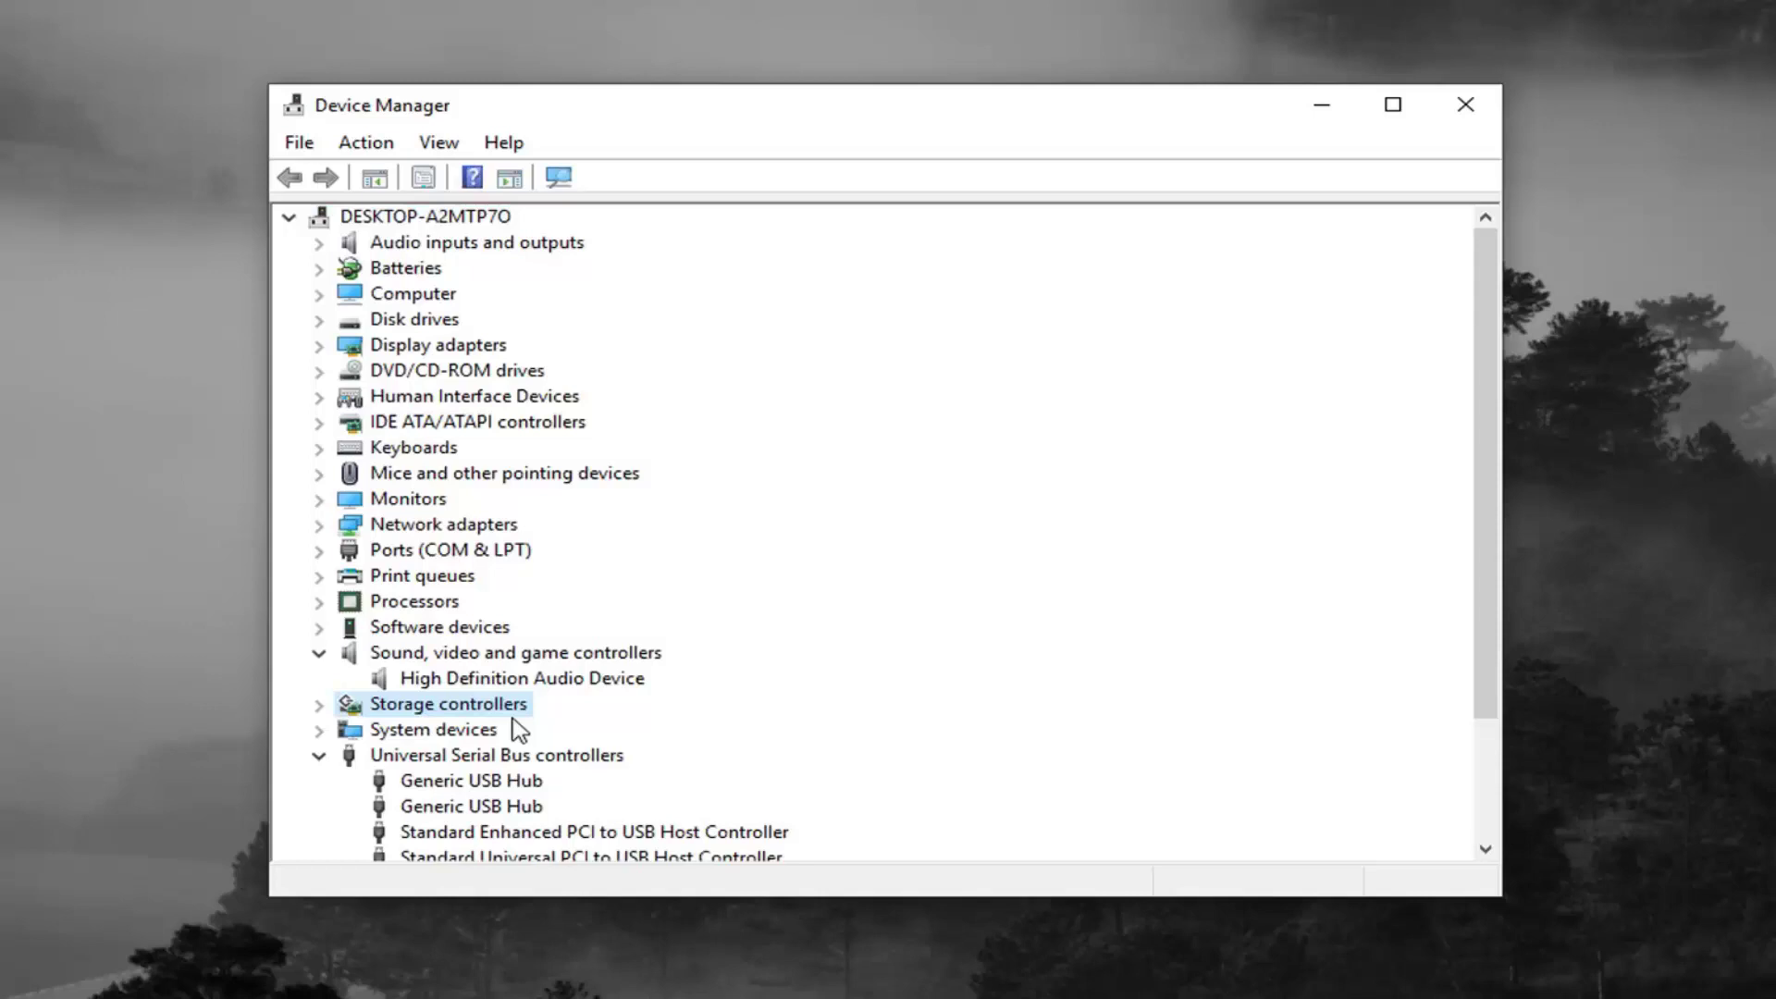
Confirm the Enhanced PCI, Universal PCI and USB 3.0 eXtensible host controllers are listed again
scroll(514, 732, "down", 2)
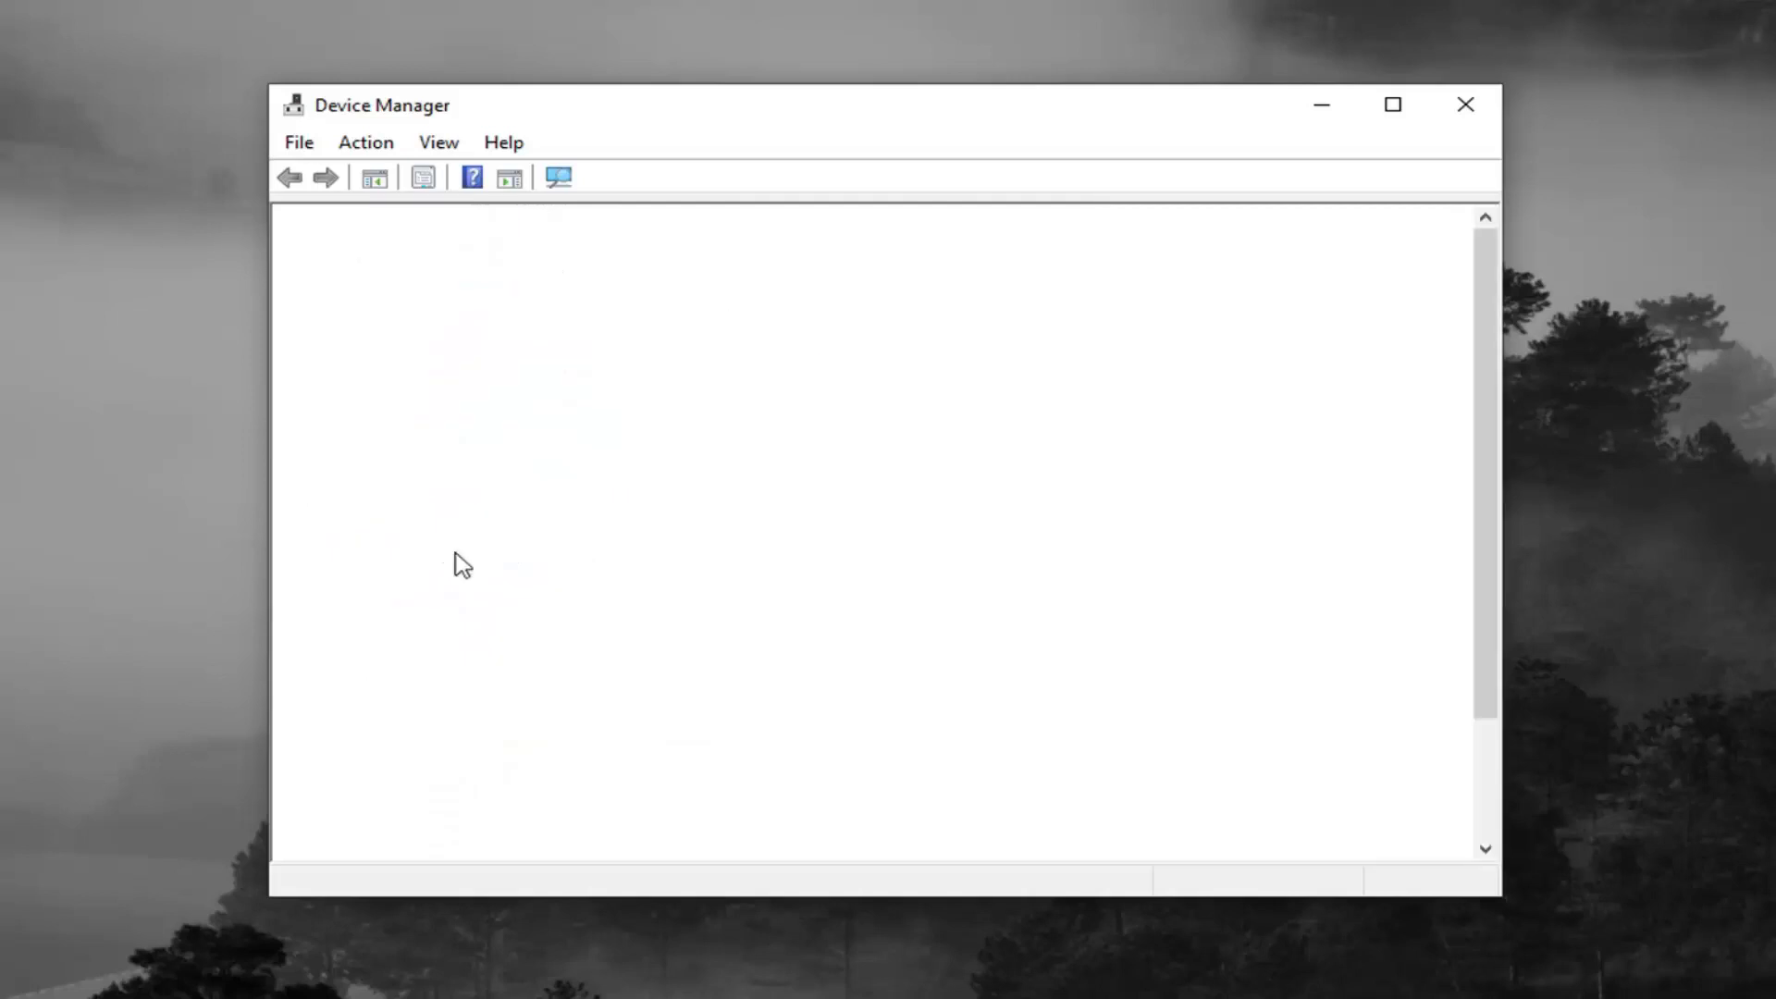
scroll(476, 740, "down", 2)
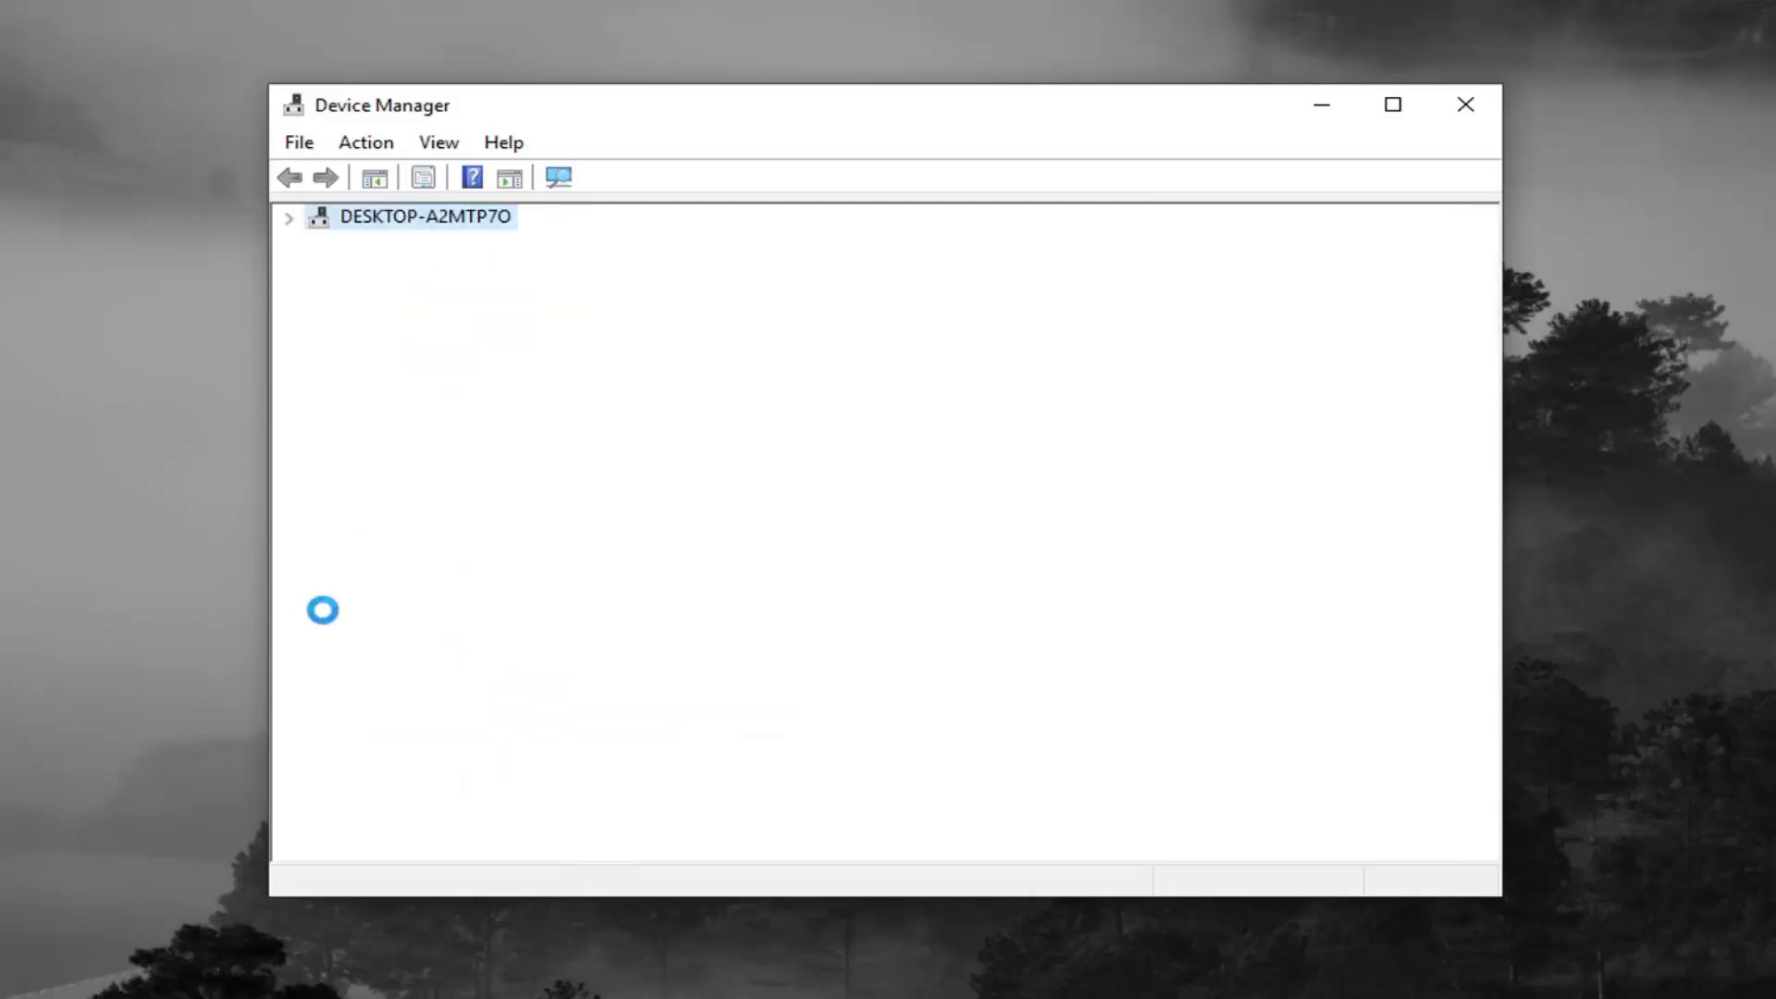
scroll(752, 812, "down", 1)
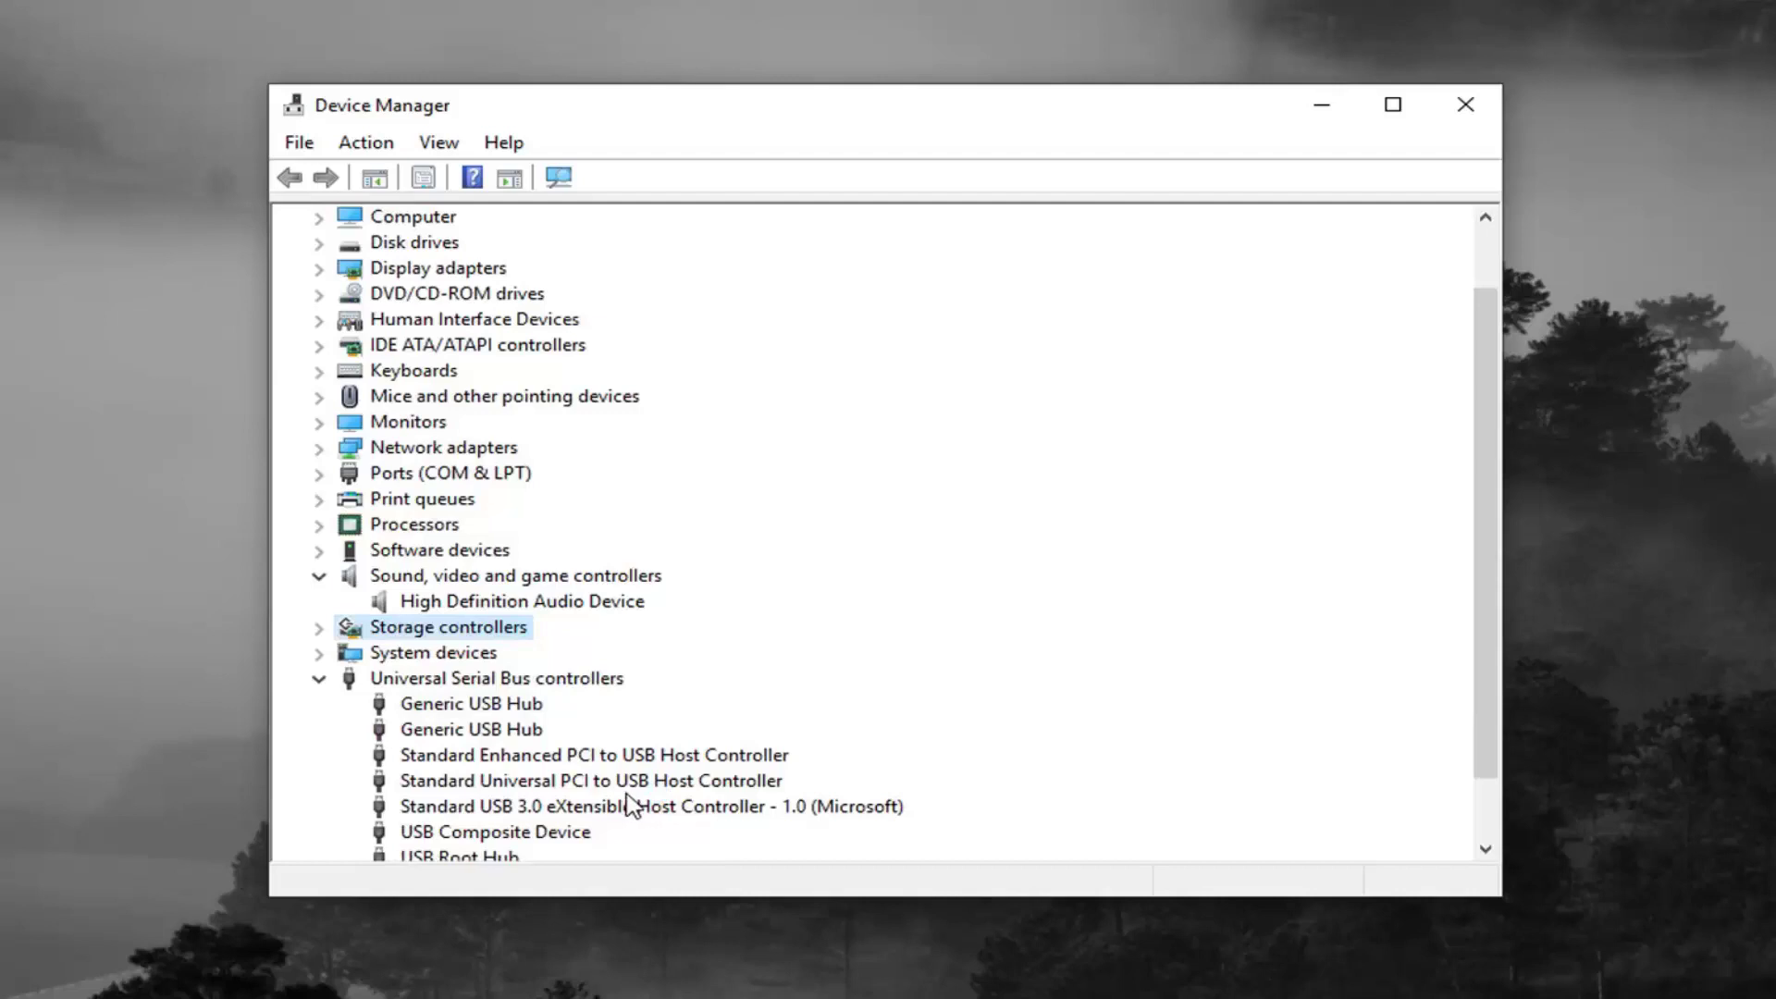
left_click(626, 764)
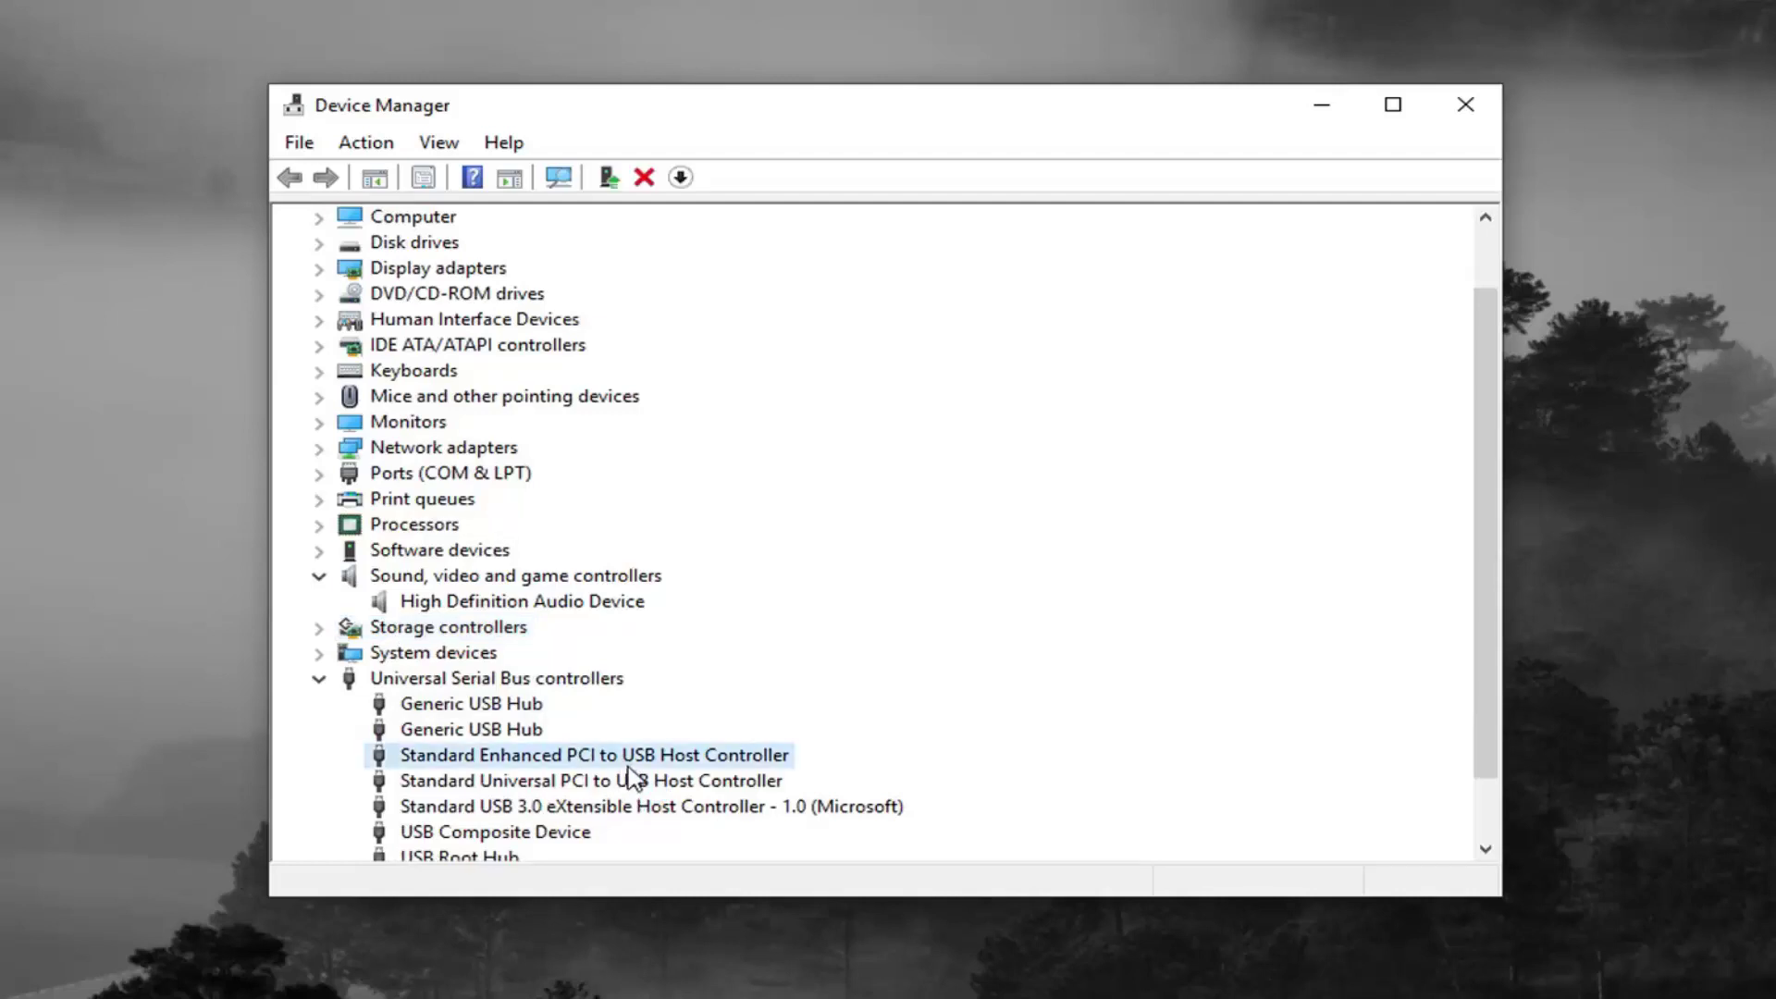
left_click(627, 786)
left_click(628, 811)
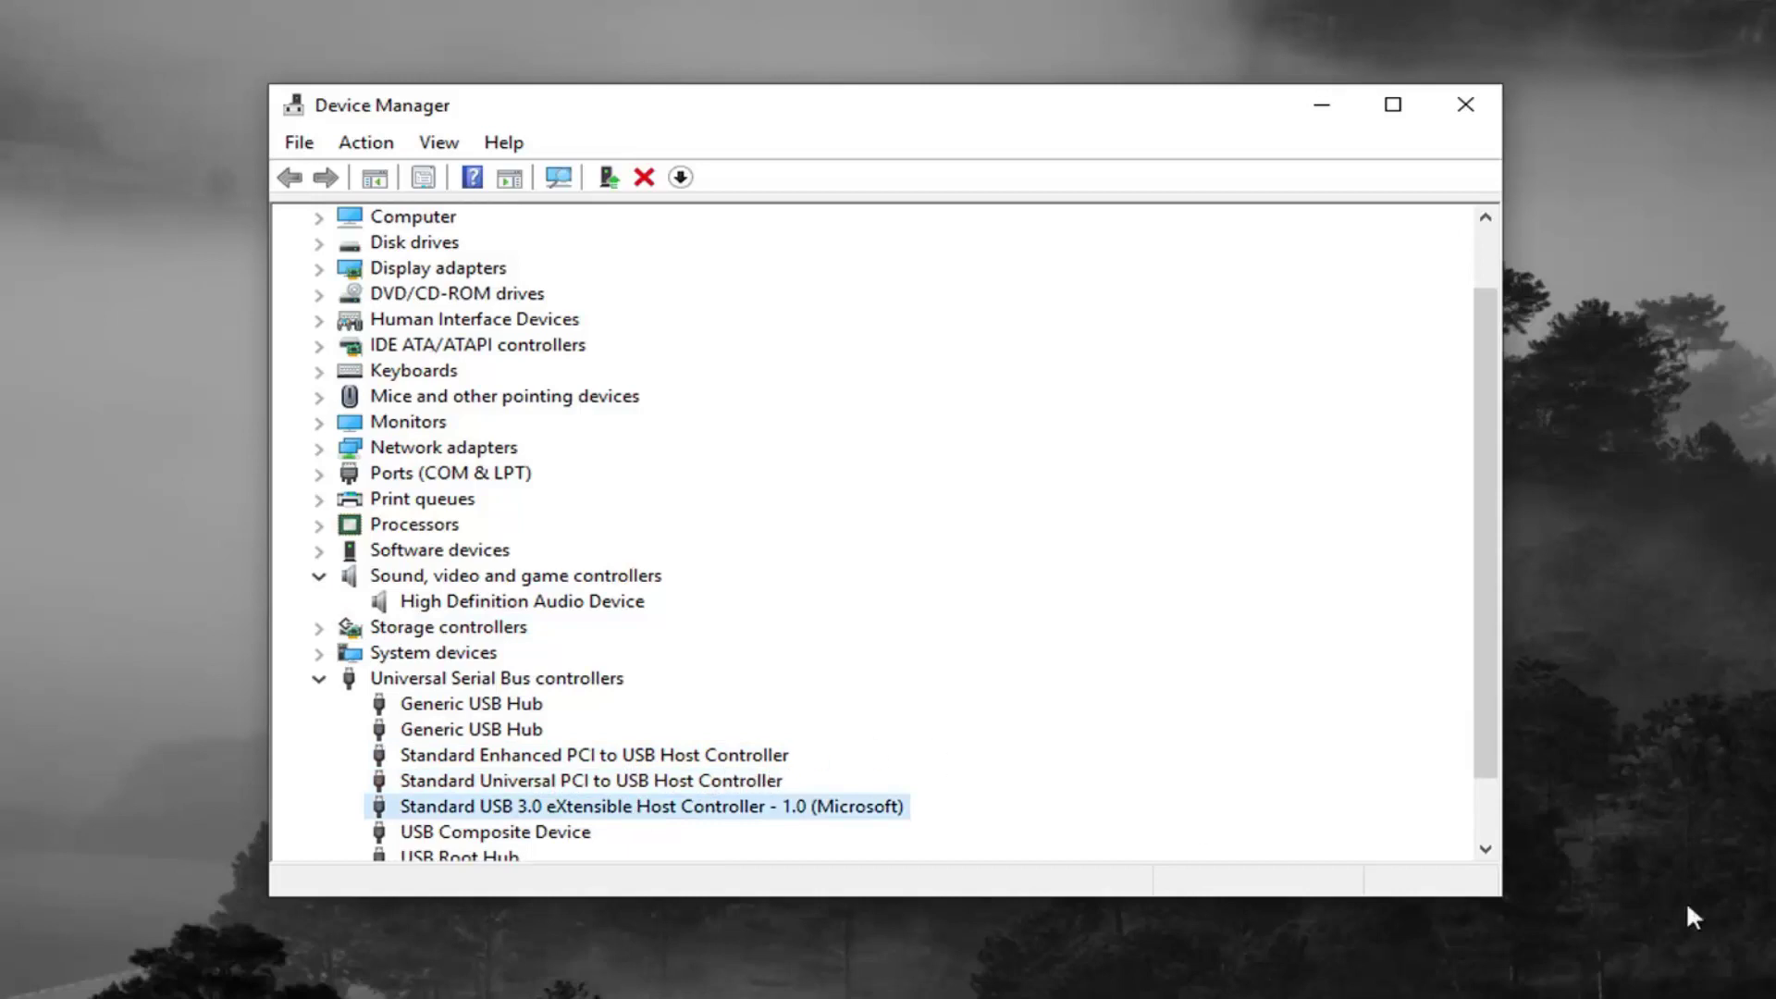